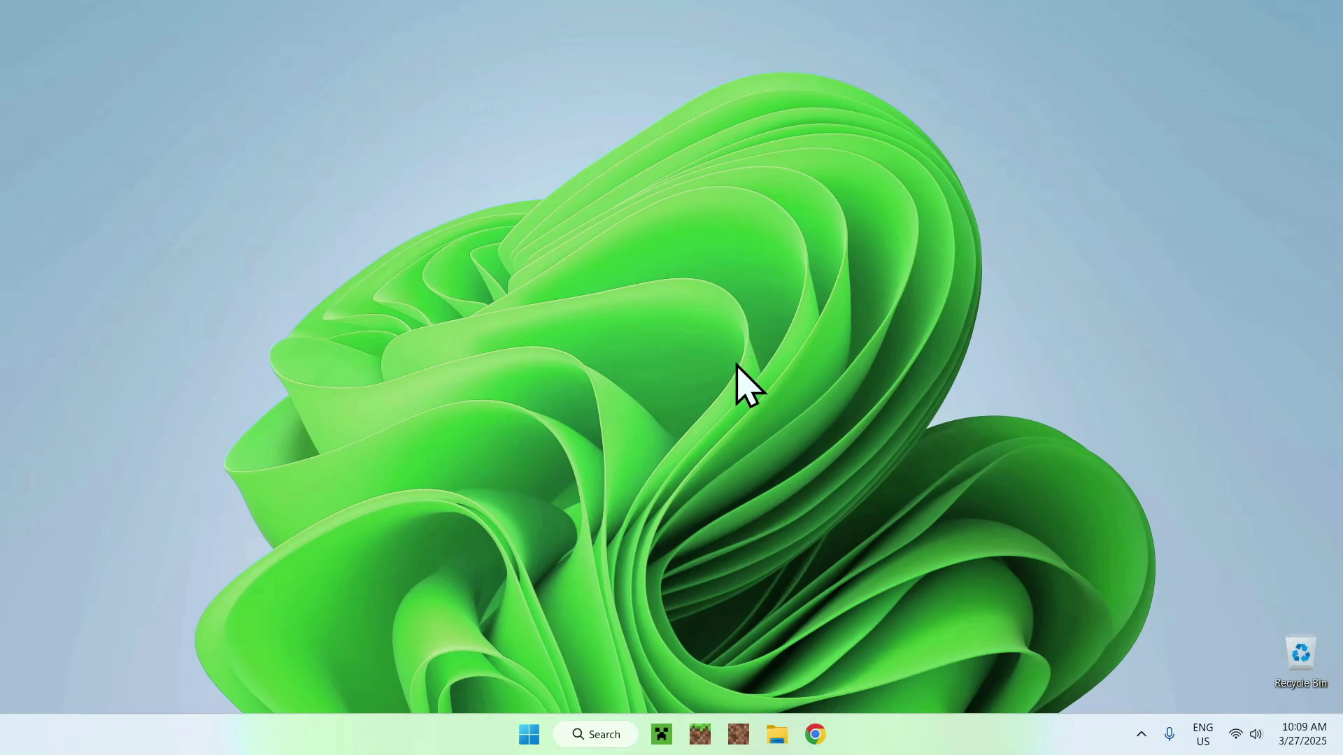
Step: Open Chrome, search Google for "Modrinth" and go to the Modrinth website
{"action": "left_click", "coordinate": [815, 733]}
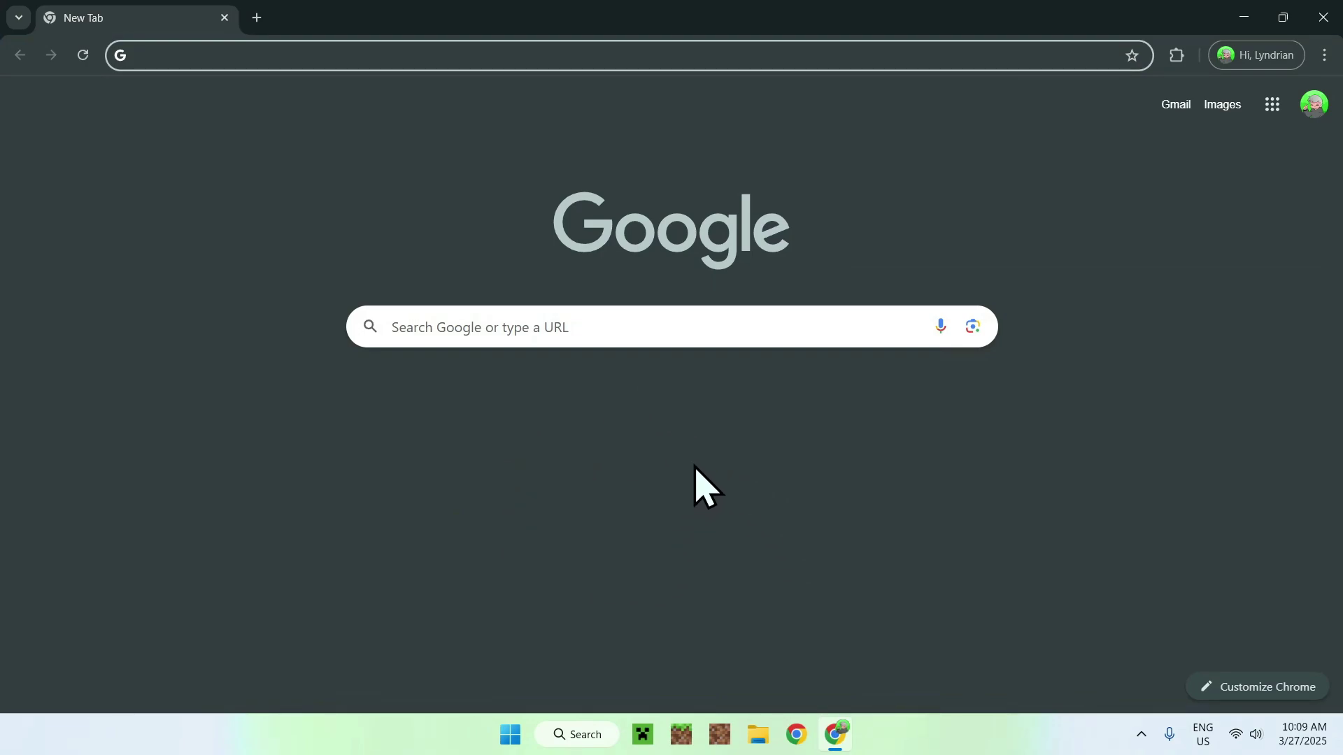
{"action": "left_click", "coordinate": [660, 329]}
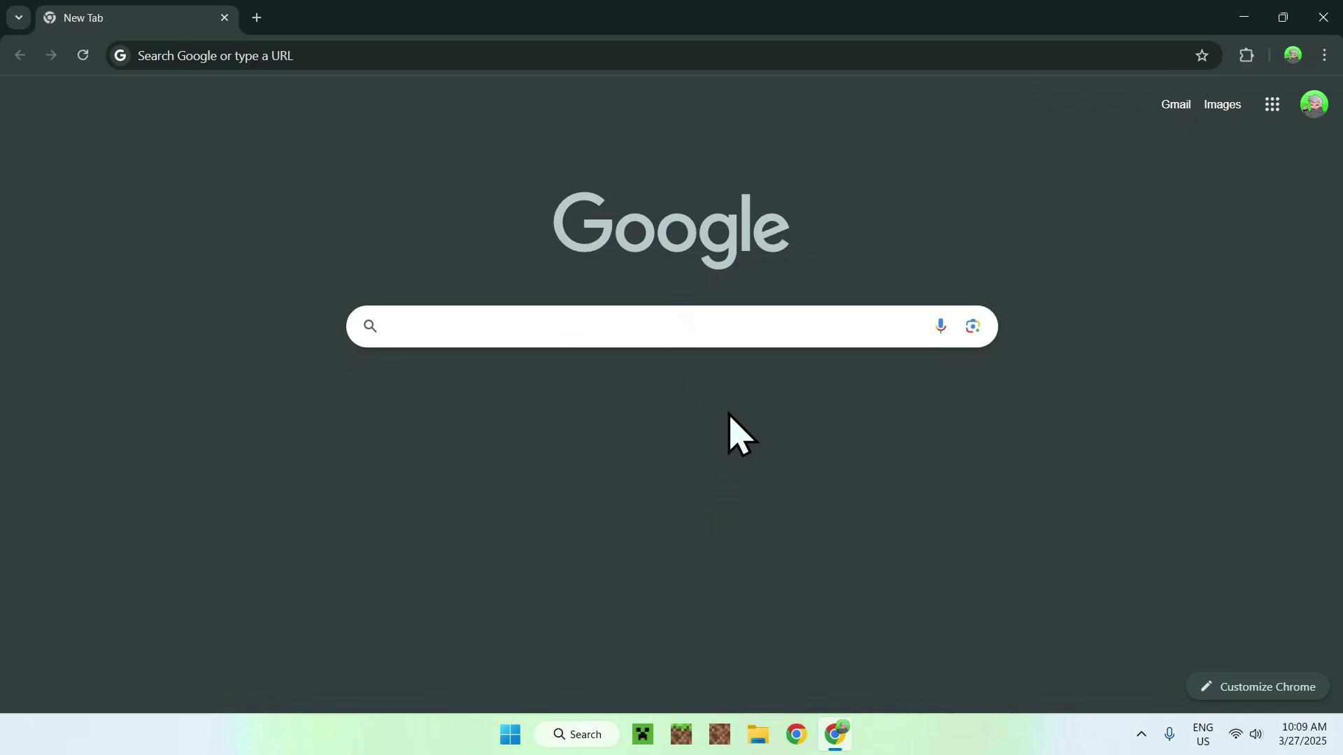
{"action": "type", "text": "Modrinth"}
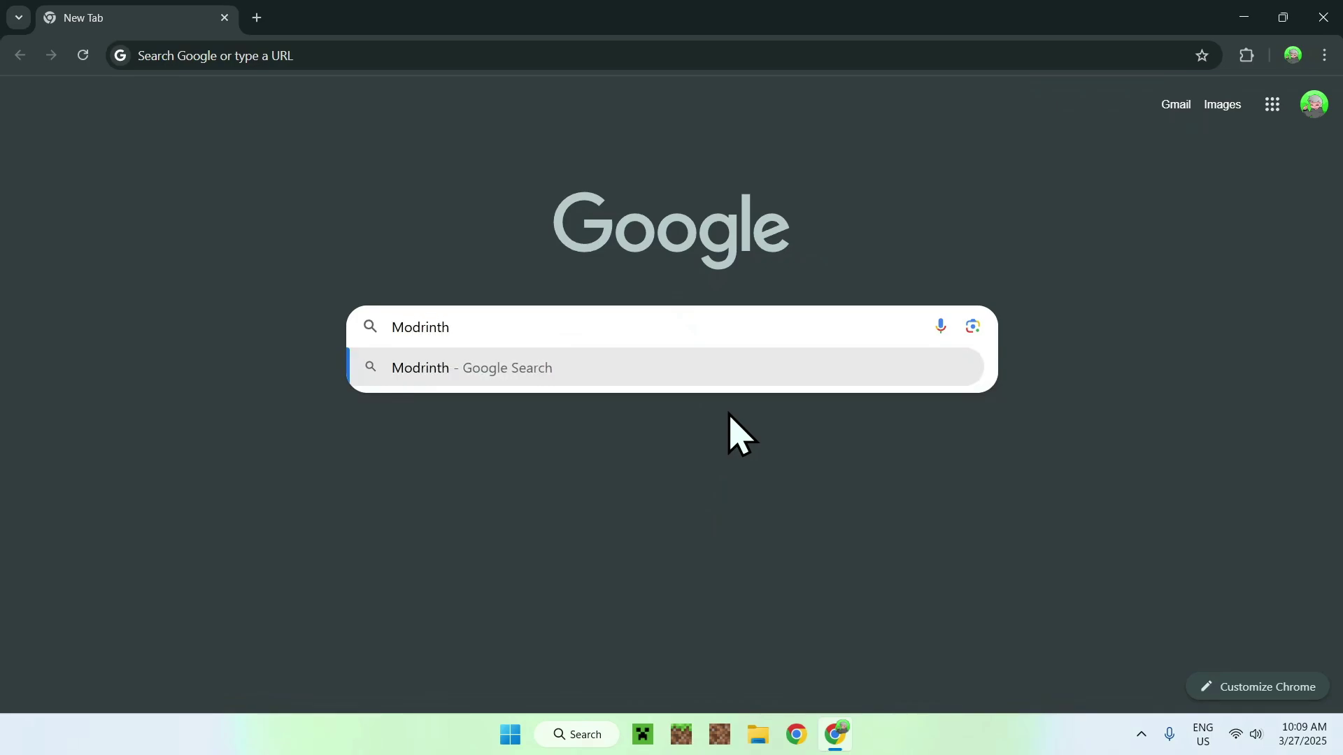
{"action": "key", "text": "Return"}
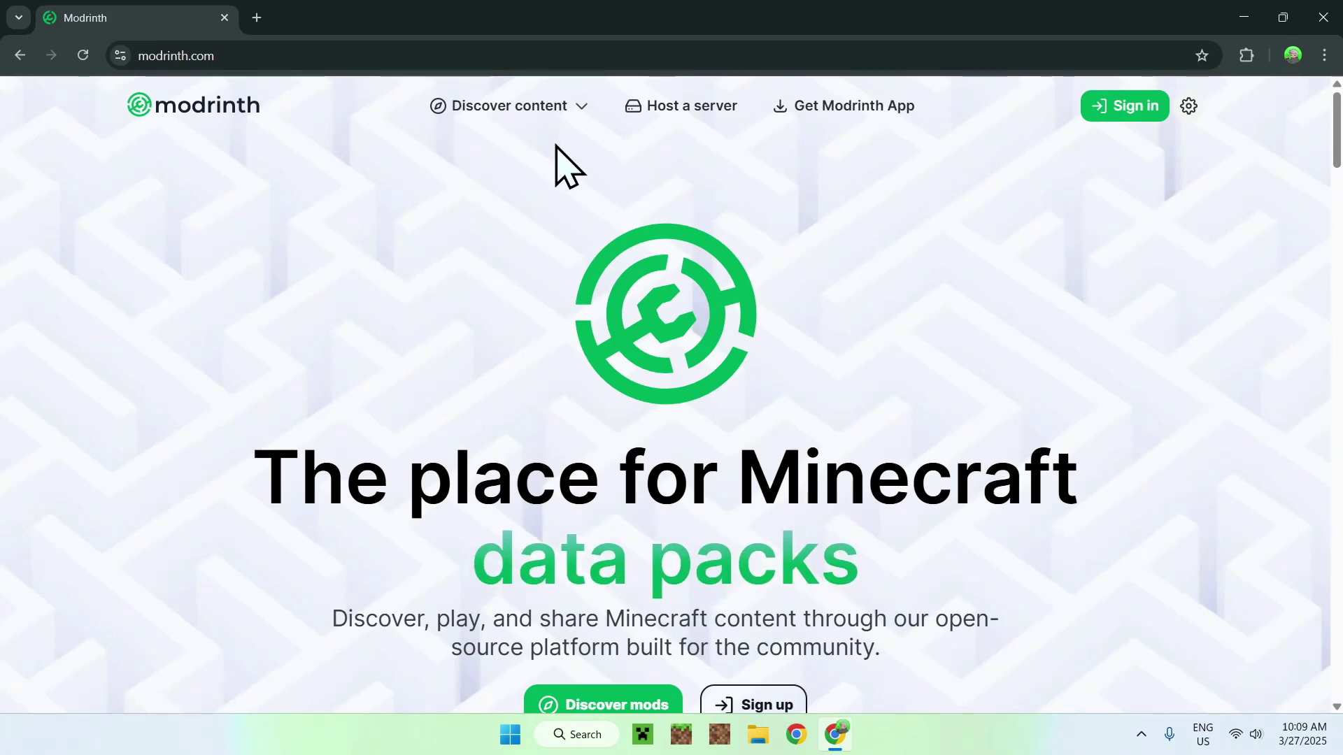
Step: Search Modrinth's modpacks for "OptiFabric" and open the OptiFabric modpack page
{"action": "left_click", "coordinate": [509, 106]}
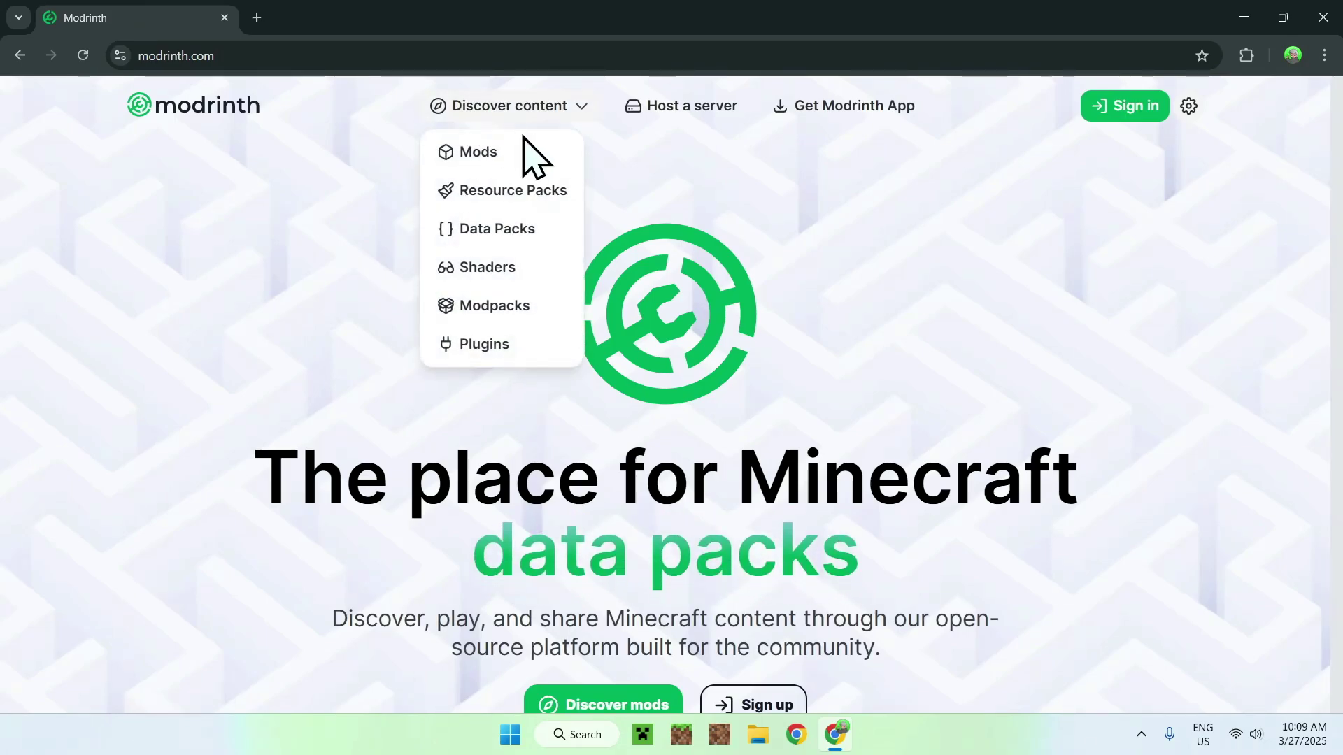
{"action": "left_click", "coordinate": [555, 307]}
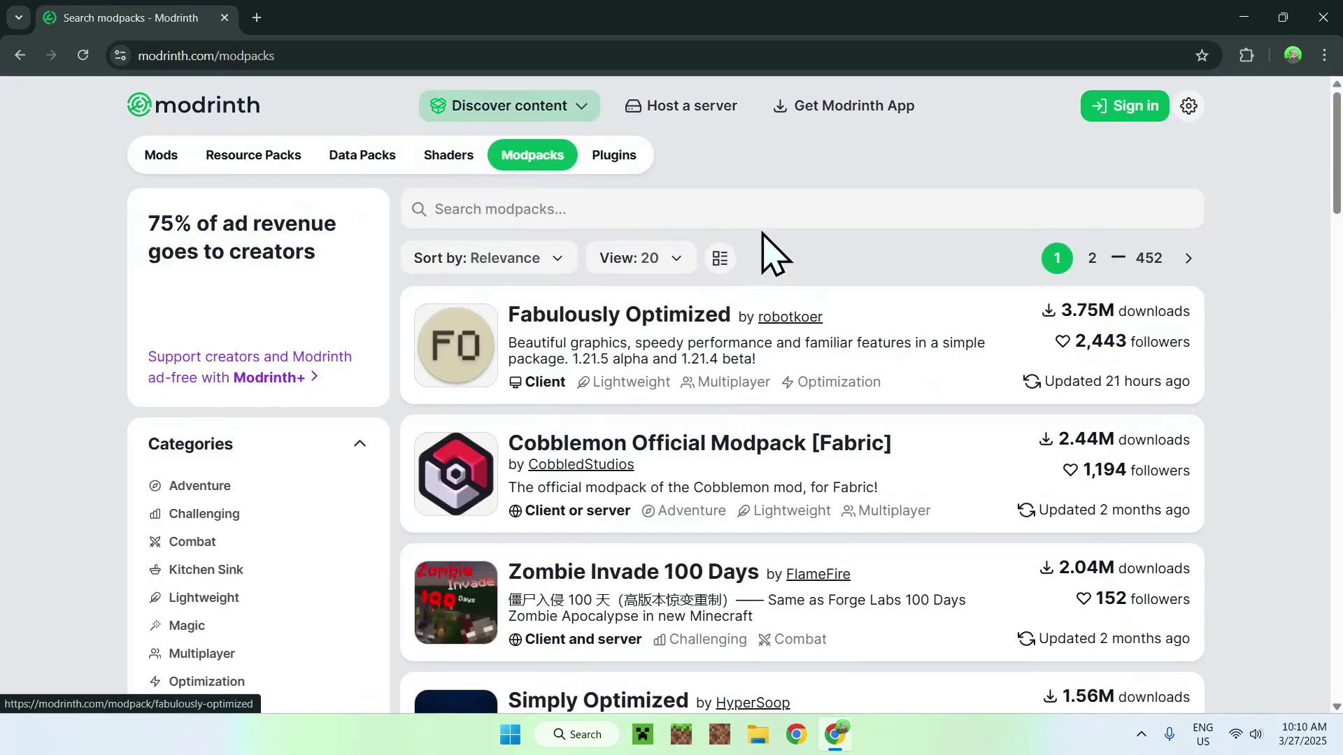
{"action": "left_click", "coordinate": [730, 207]}
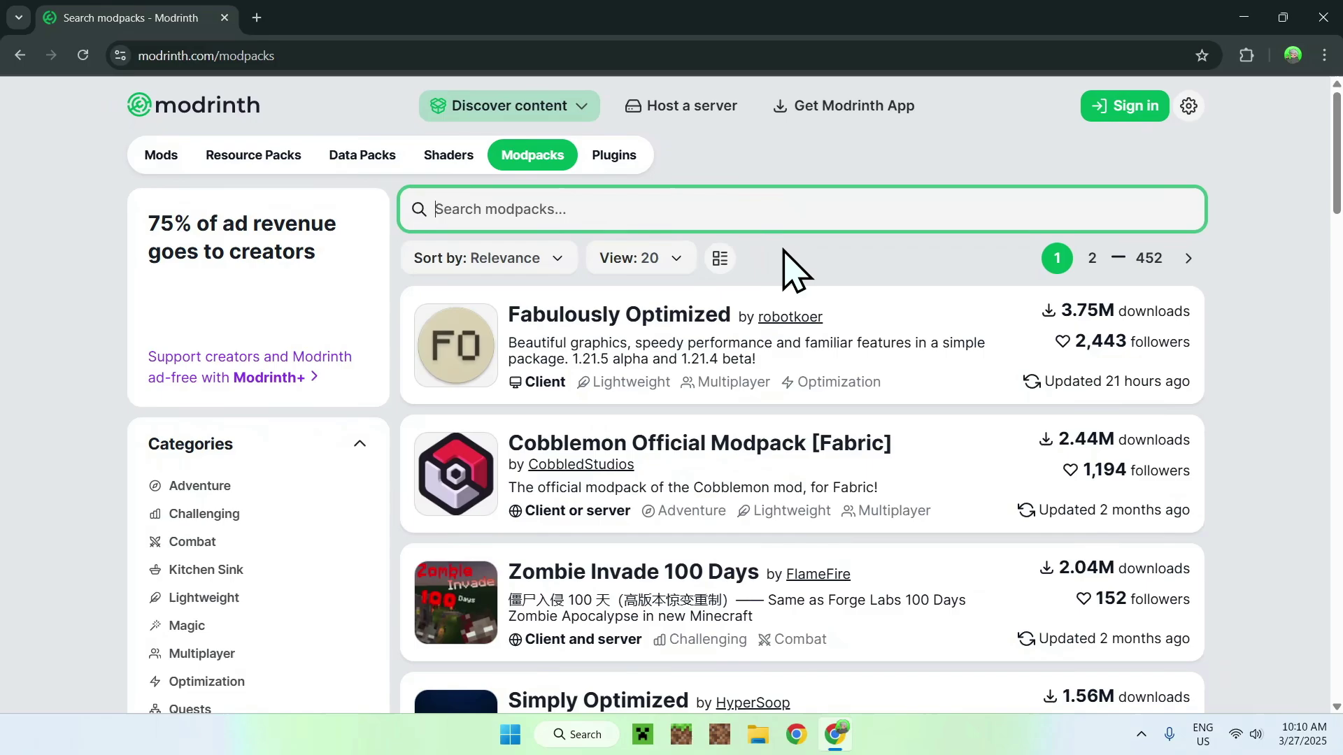
{"action": "type", "text": "OptiFabric"}
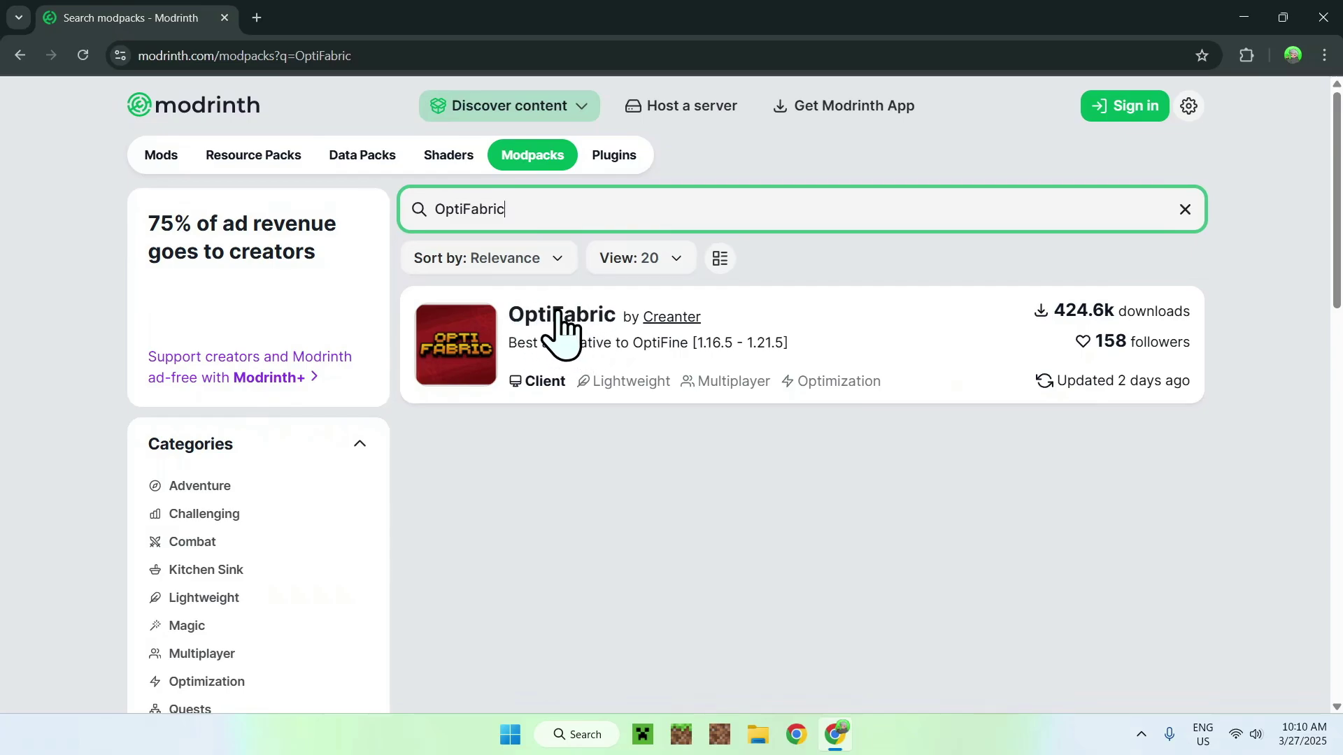
{"action": "left_click", "coordinate": [580, 321]}
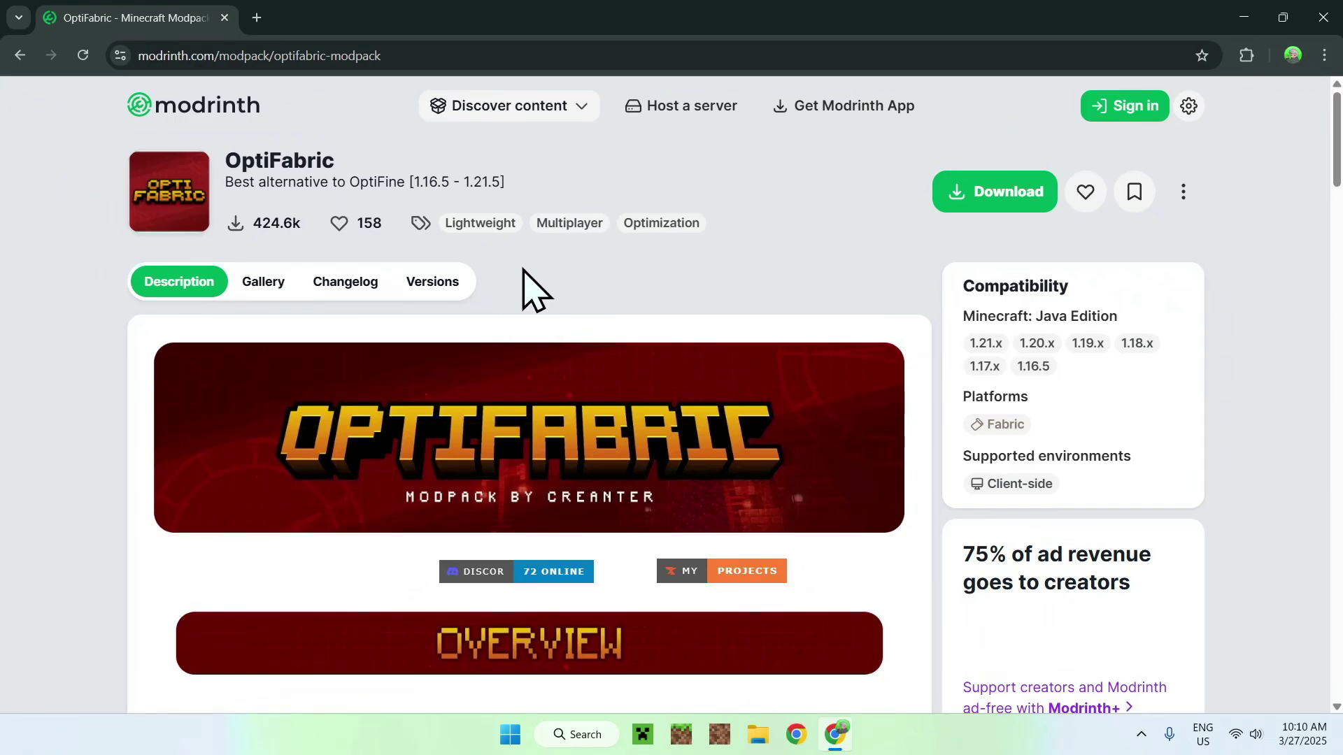
Step: Show the OptiFabric modpack's version list and filter it to game version 1.21.5
{"action": "left_click", "coordinate": [432, 283]}
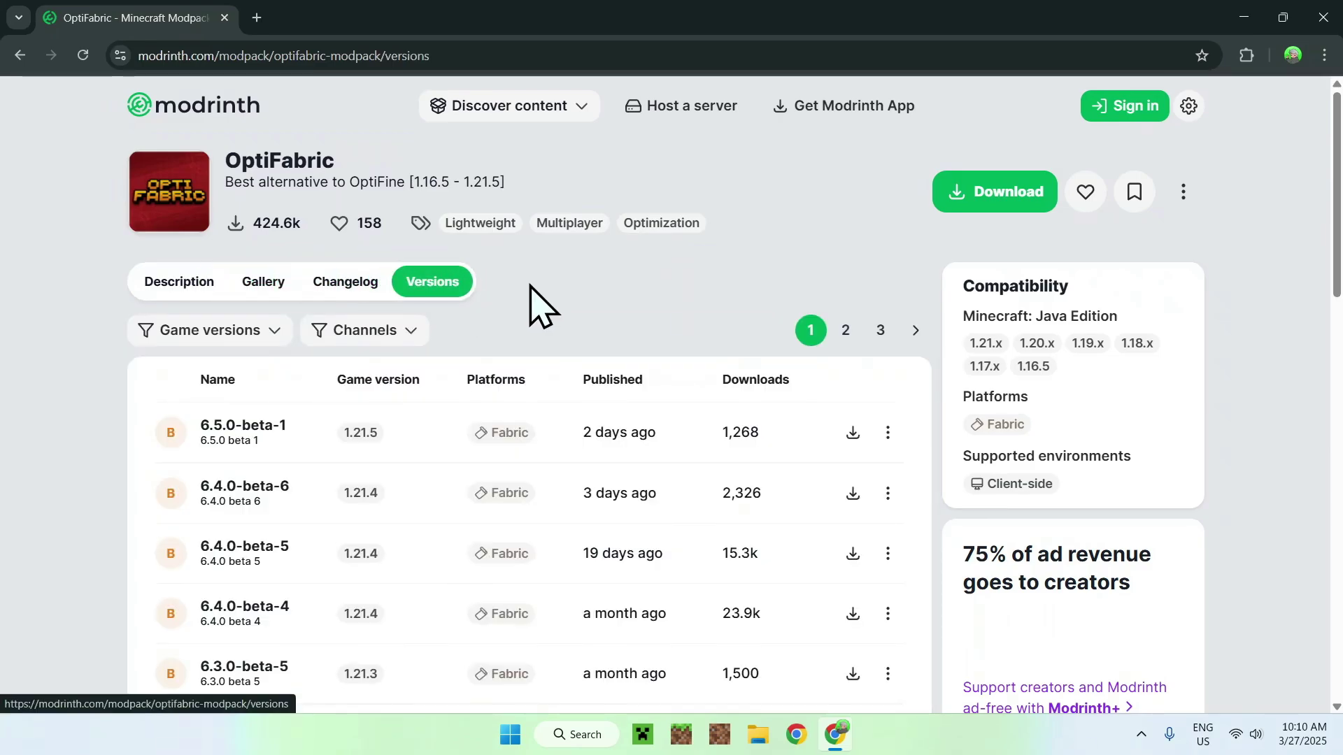
{"action": "left_click", "coordinate": [215, 343]}
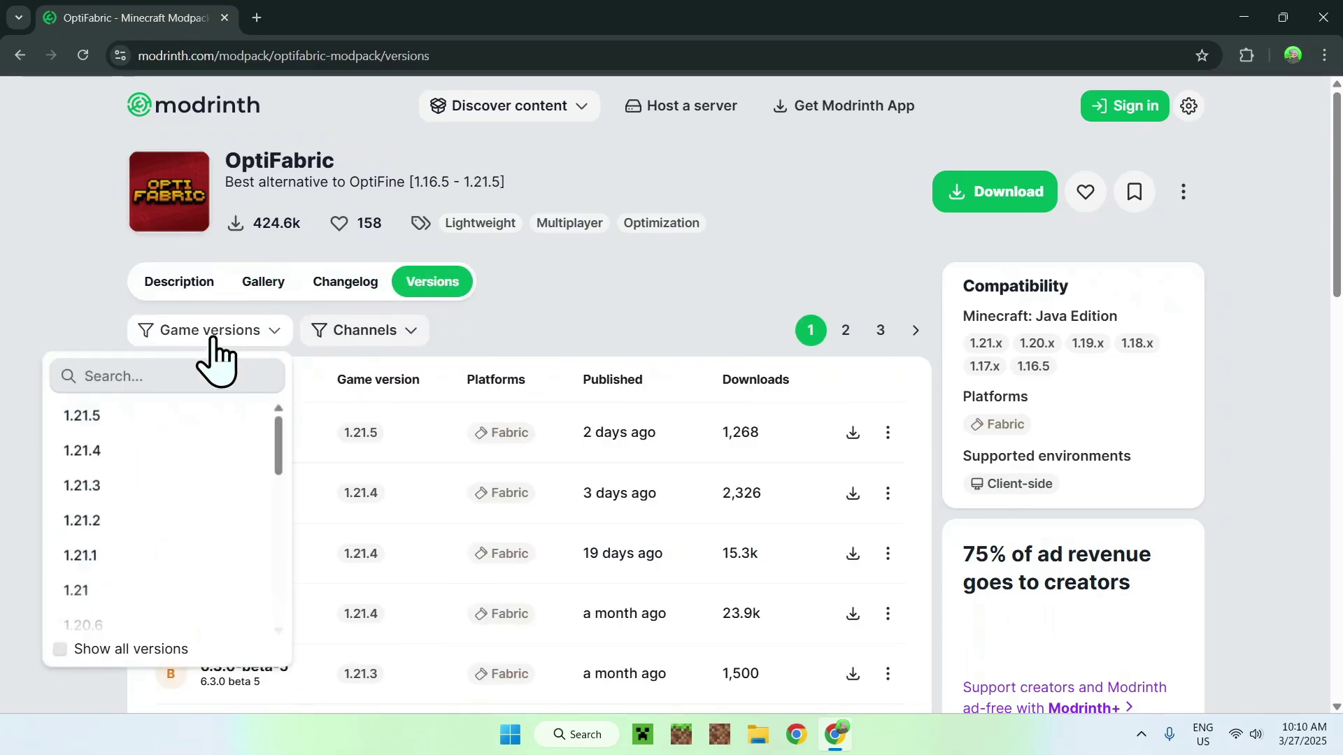
{"action": "left_click", "coordinate": [202, 421]}
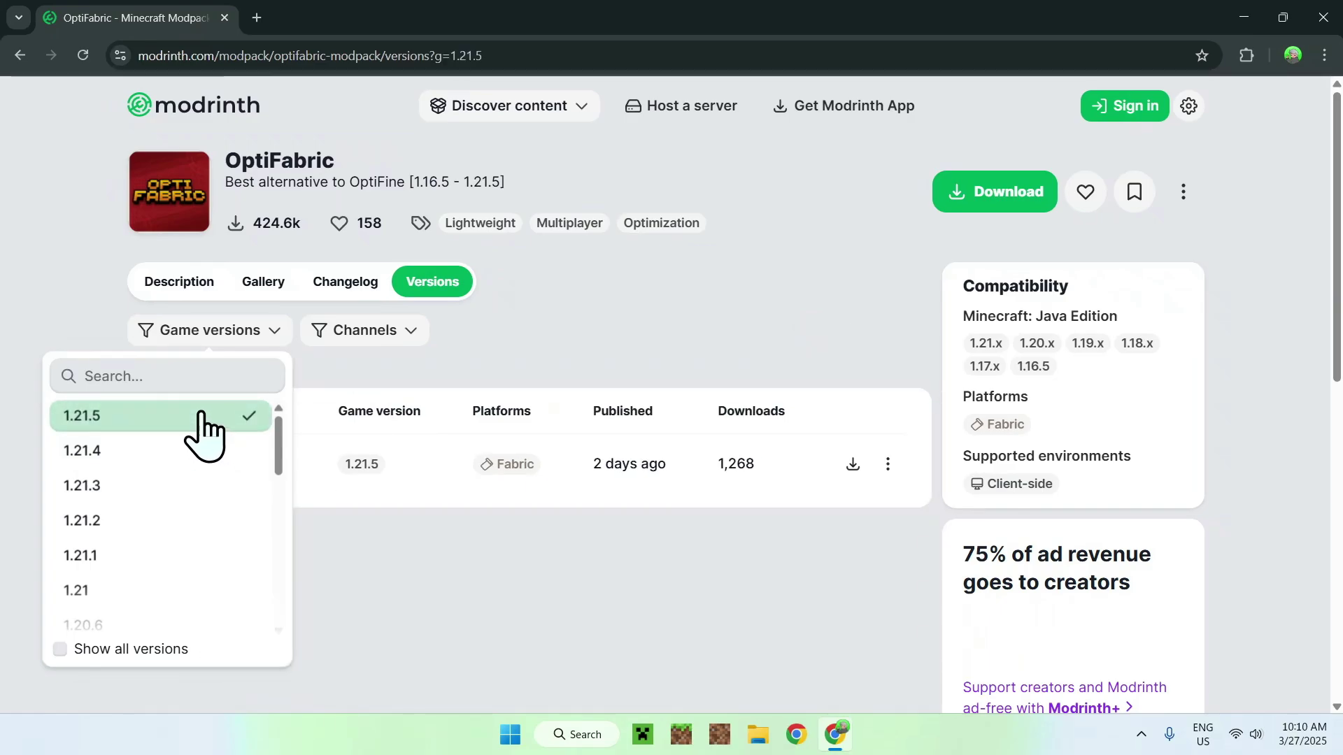
{"action": "left_click", "coordinate": [84, 335]}
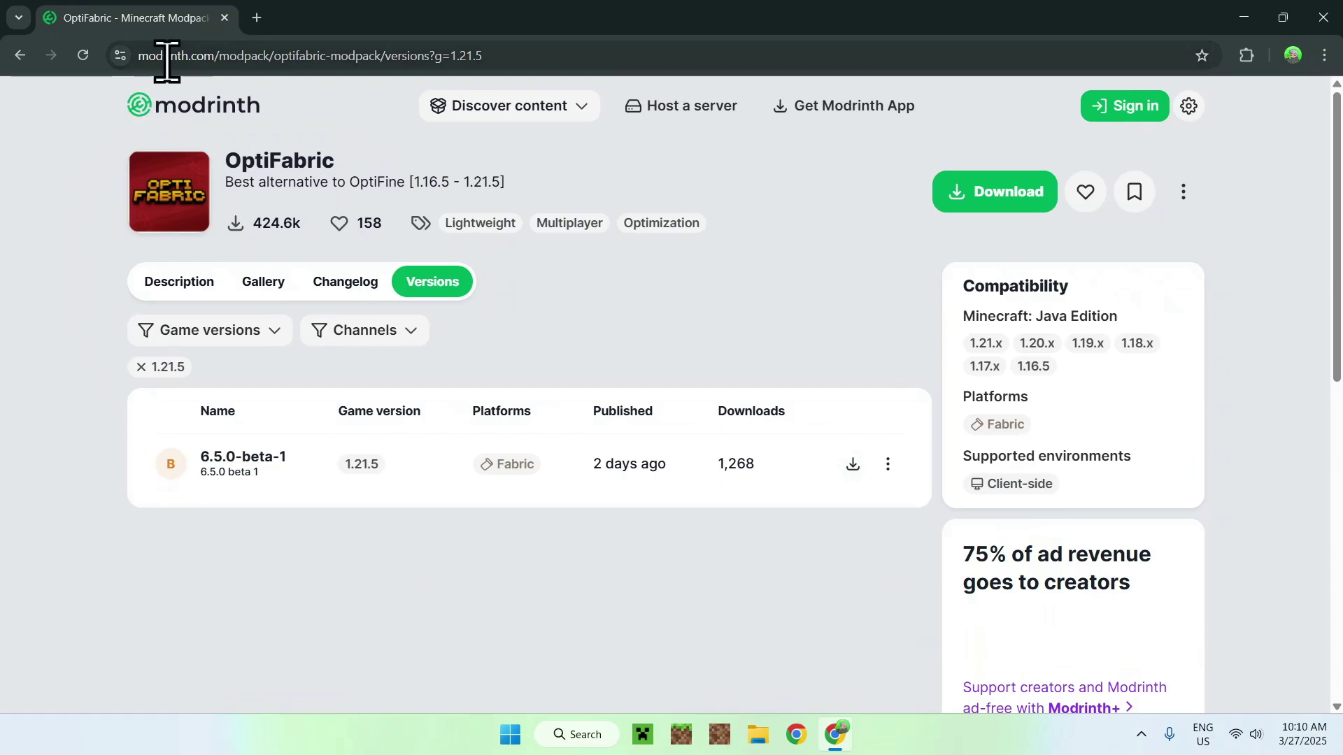
Step: Search Google for "MRPACK To ZIP" in a new browser tab and open the Modrinth Pack to Zip Converter
{"action": "left_click", "coordinate": [256, 17]}
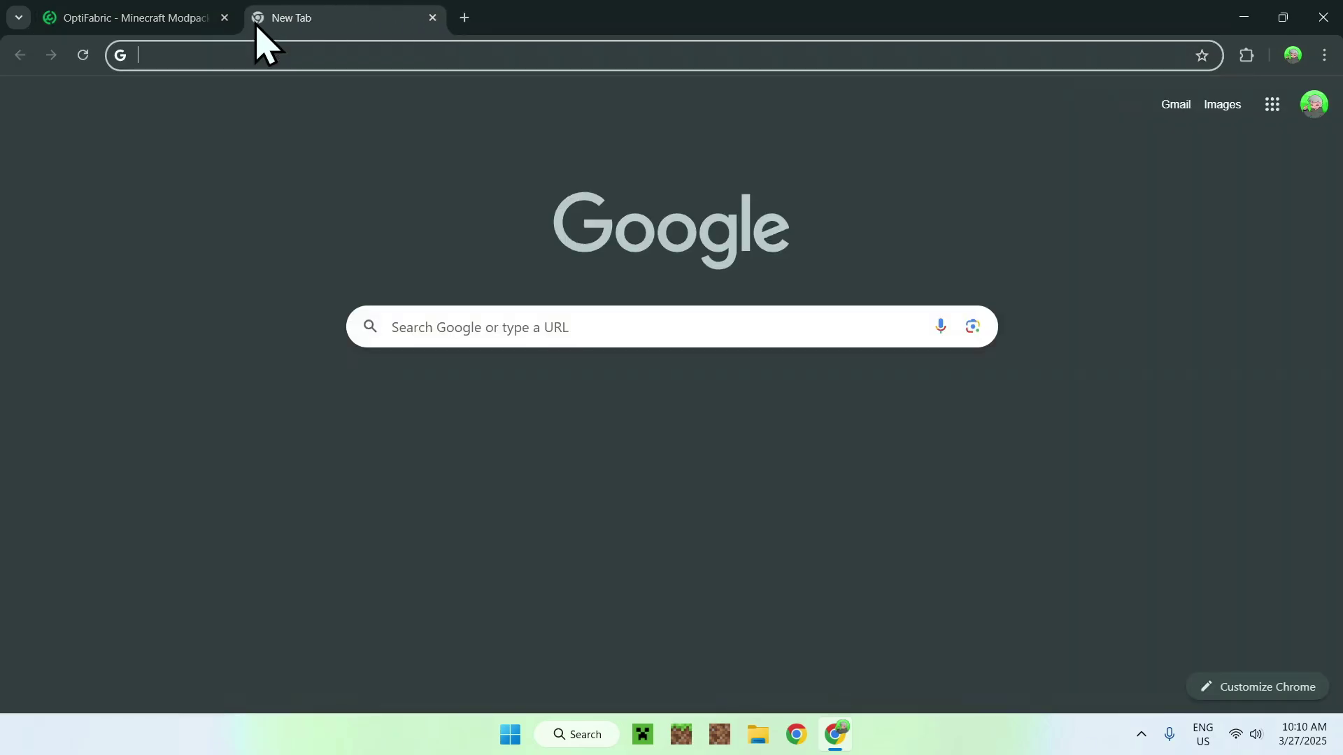
{"action": "left_click", "coordinate": [451, 324]}
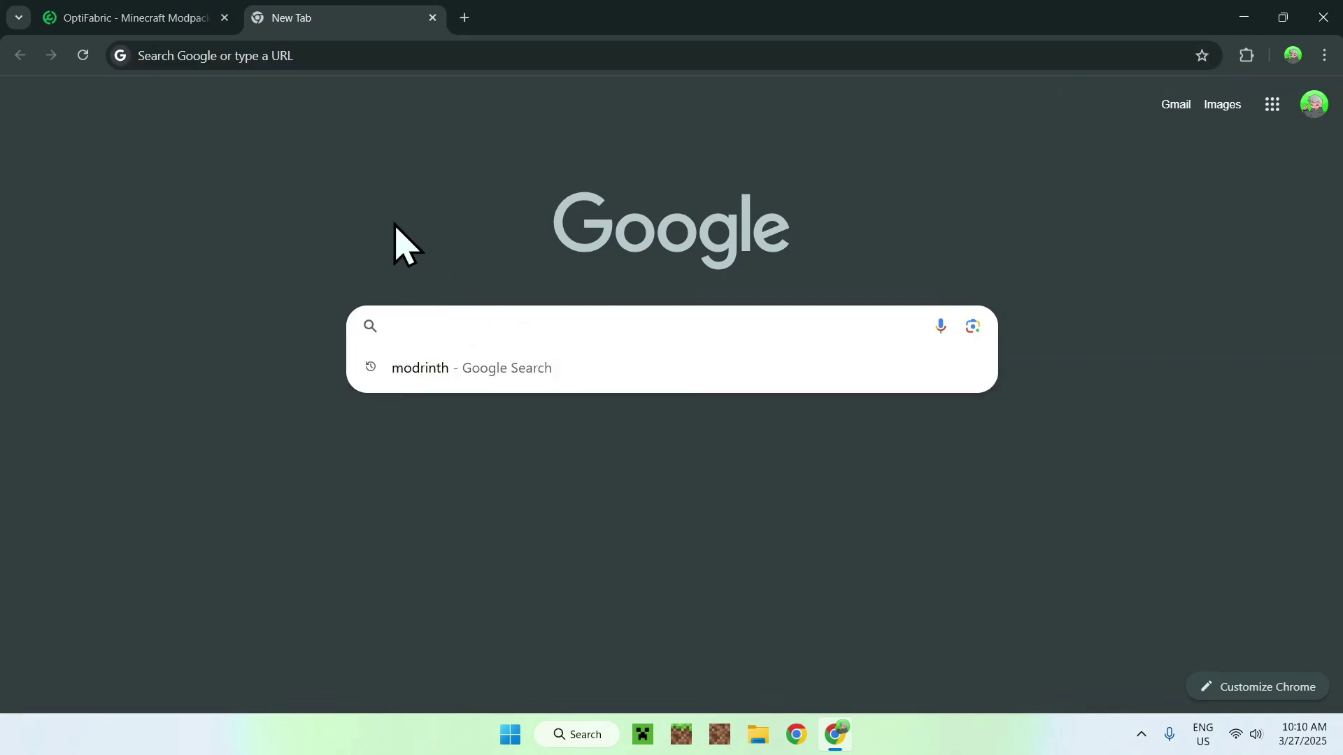
{"action": "type", "text": "MRP"}
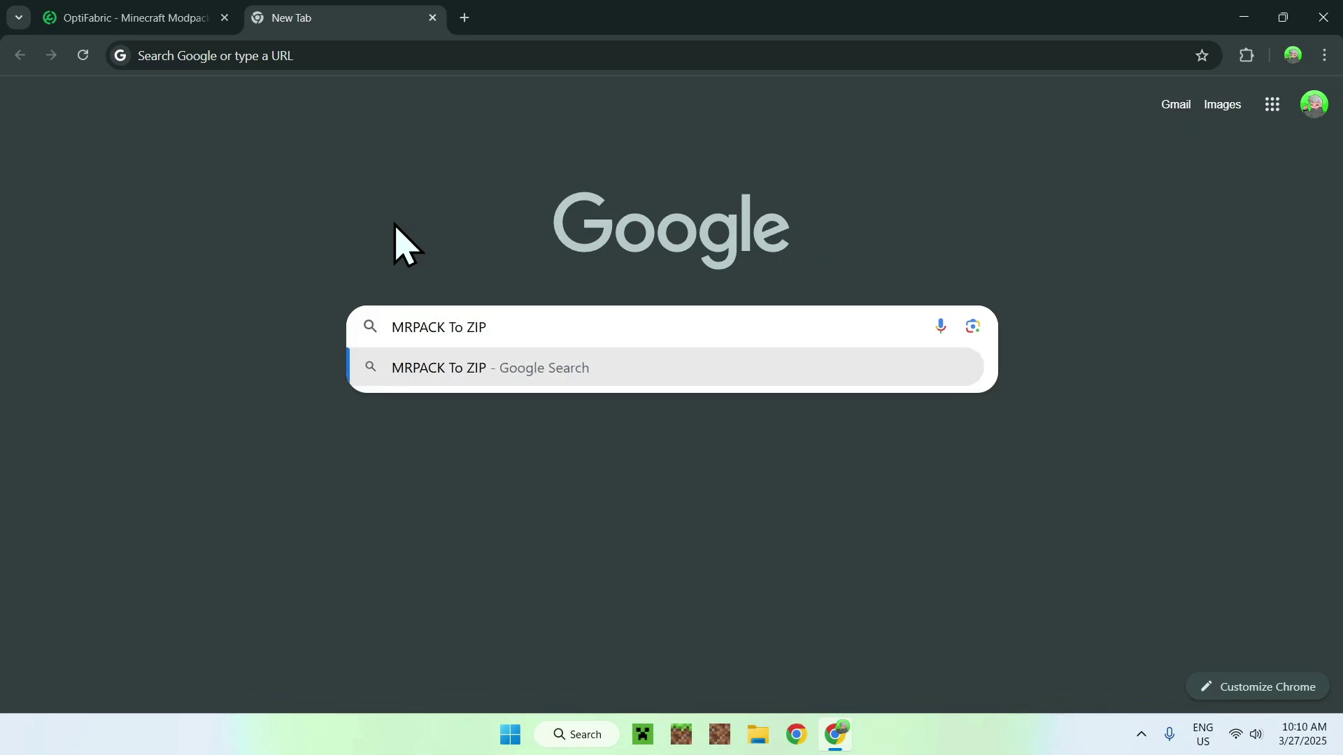
{"action": "type", "text": "ACK To ZIP"}
{"action": "key", "text": "Return"}
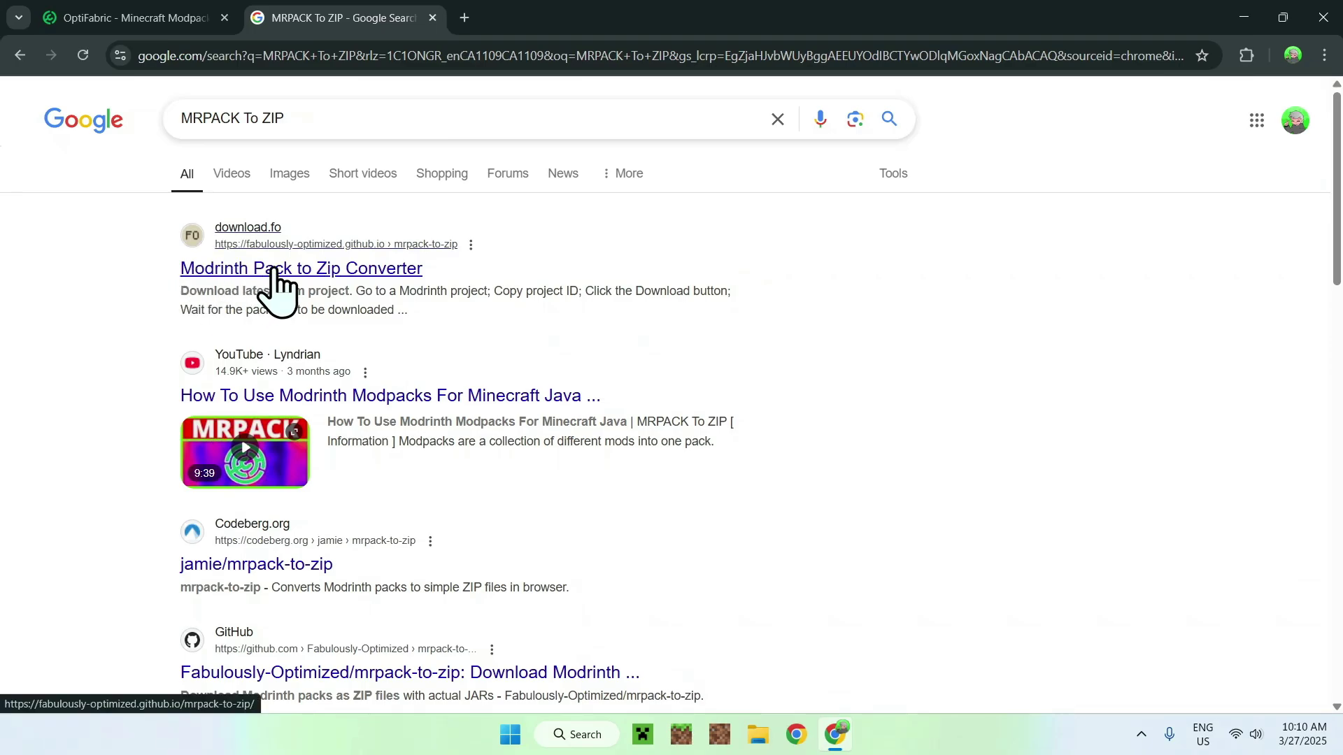
{"action": "left_click", "coordinate": [270, 273]}
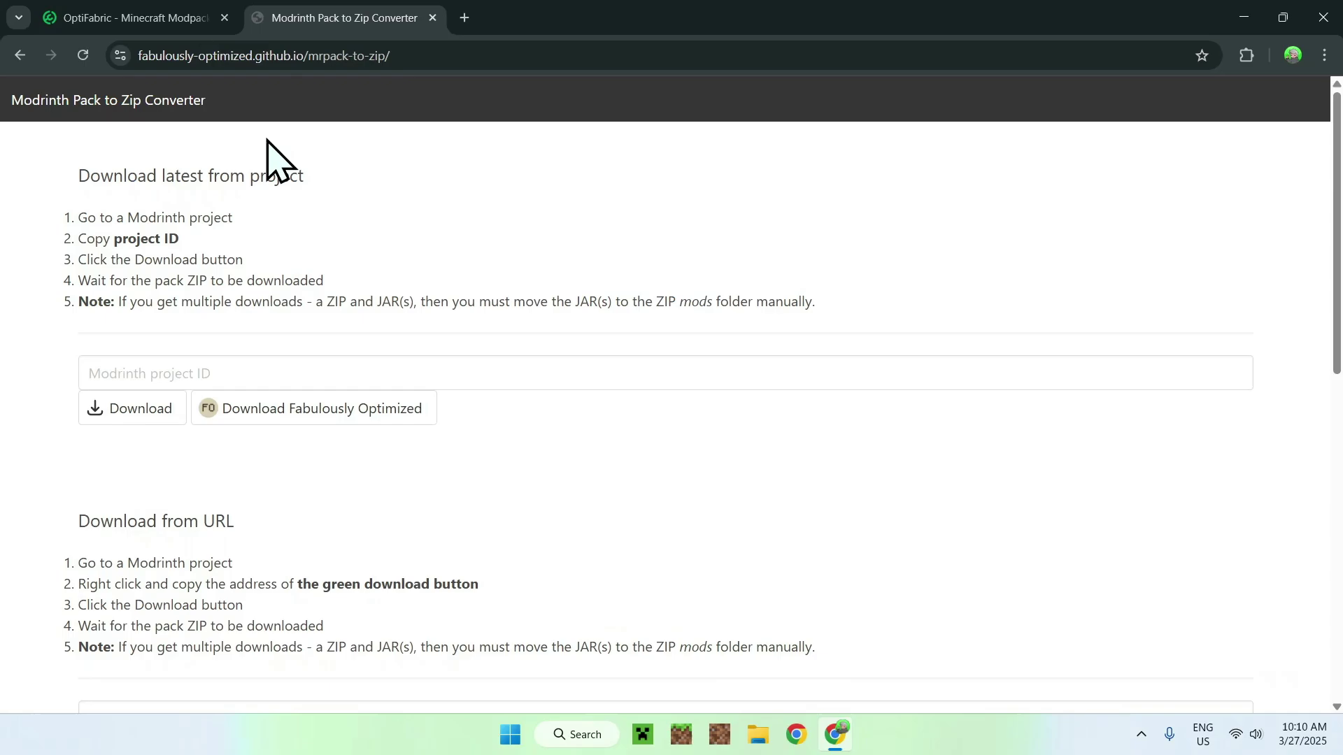
Step: Copy the download link address of OptiFabric 6.5.0-beta-1 from its Modrinth version list
{"action": "left_click", "coordinate": [140, 21]}
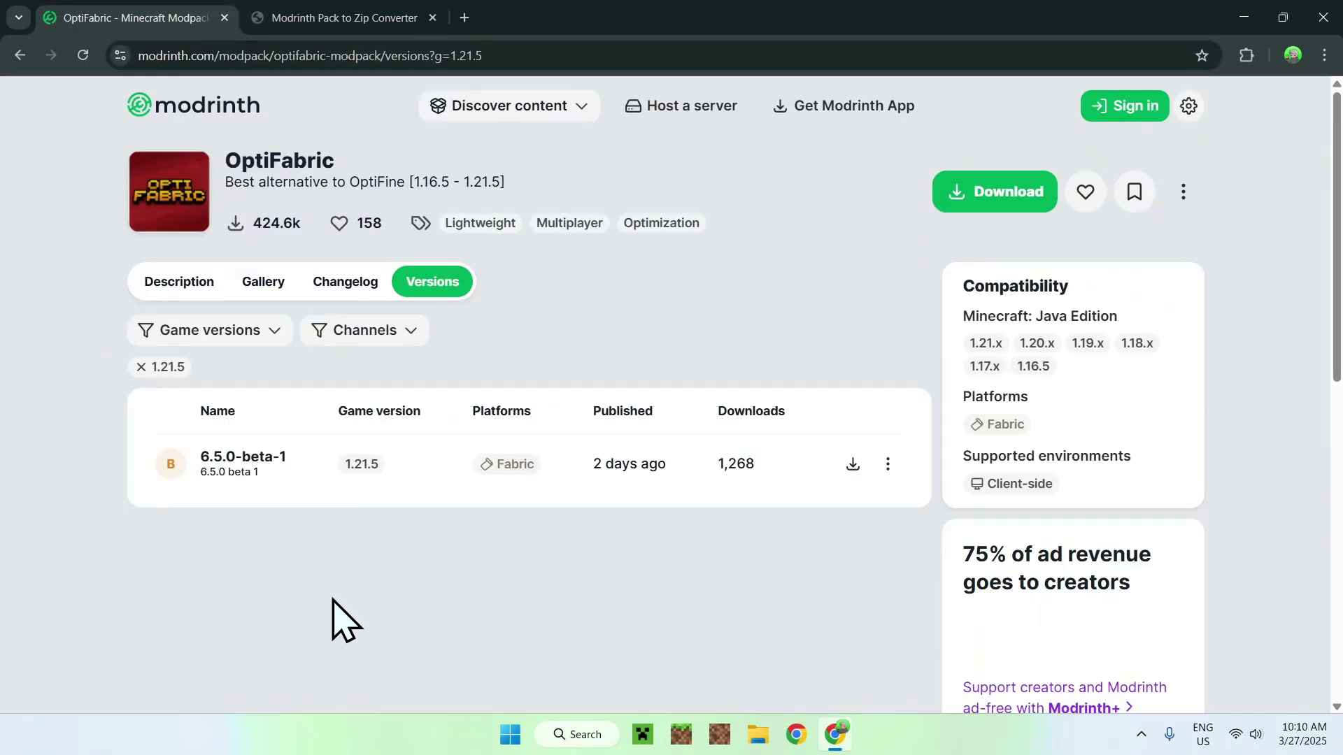
{"action": "right_click", "coordinate": [851, 463]}
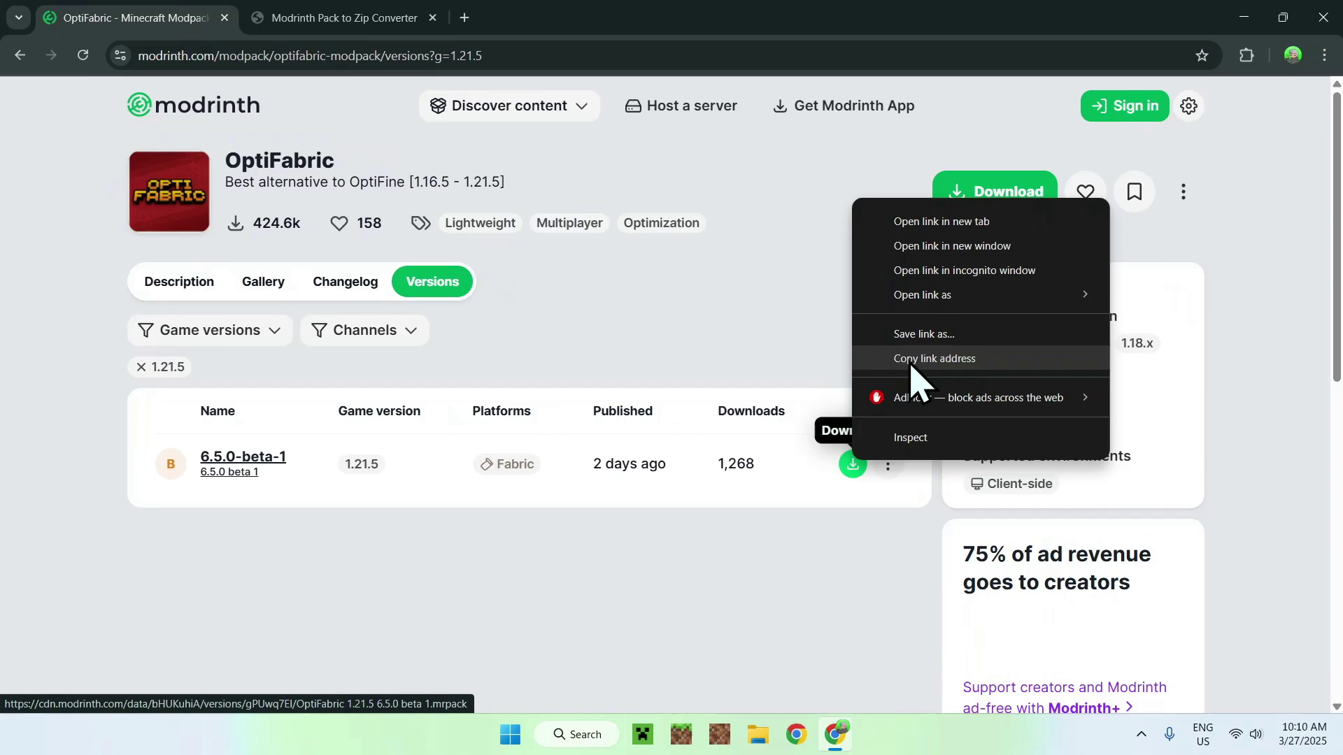
{"action": "left_click", "coordinate": [909, 360]}
{"action": "right_click", "coordinate": [854, 463]}
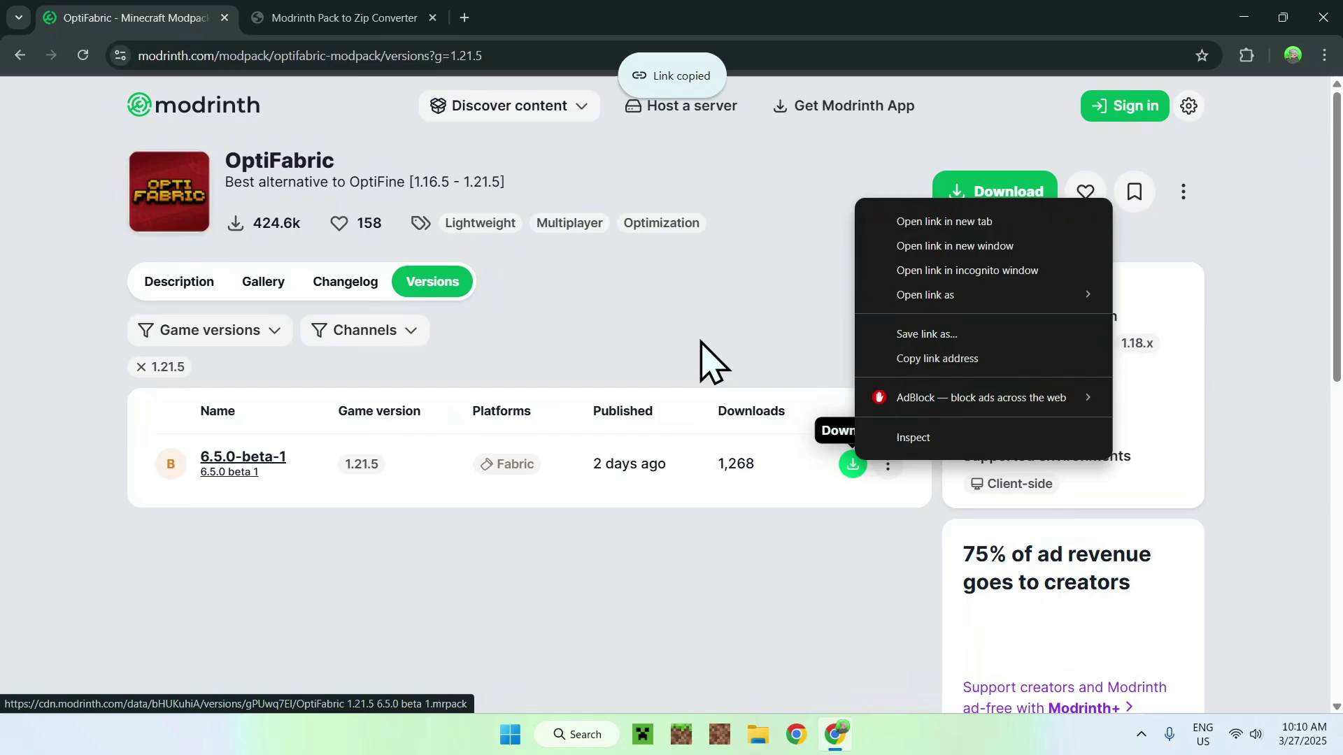
Step: Paste the copied OptiFabric link as the mrpack download URL in the Modrinth Pack to Zip Converter
{"action": "left_click", "coordinate": [331, 27]}
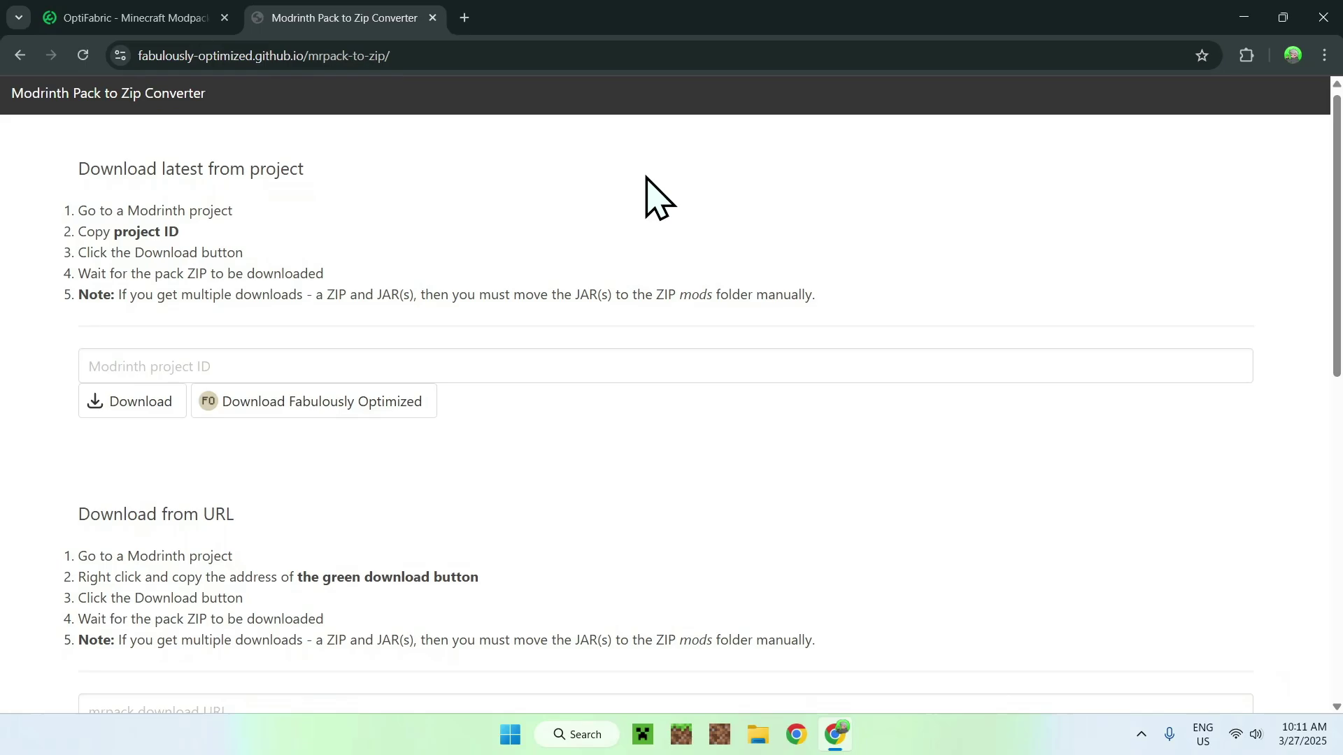
{"action": "scroll", "coordinate": [639, 183], "scroll_direction": "down", "scroll_amount": 3}
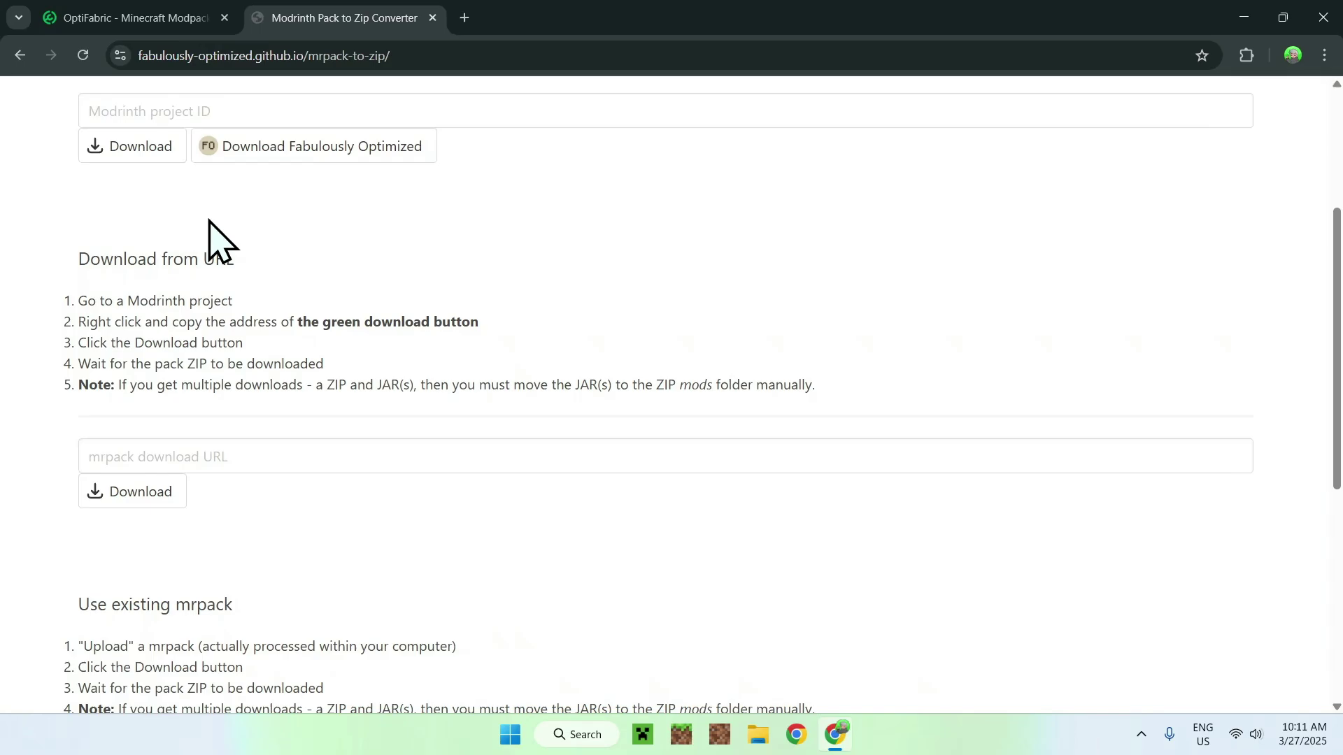
{"action": "left_click", "coordinate": [397, 456]}
{"action": "right_click", "coordinate": [396, 456]}
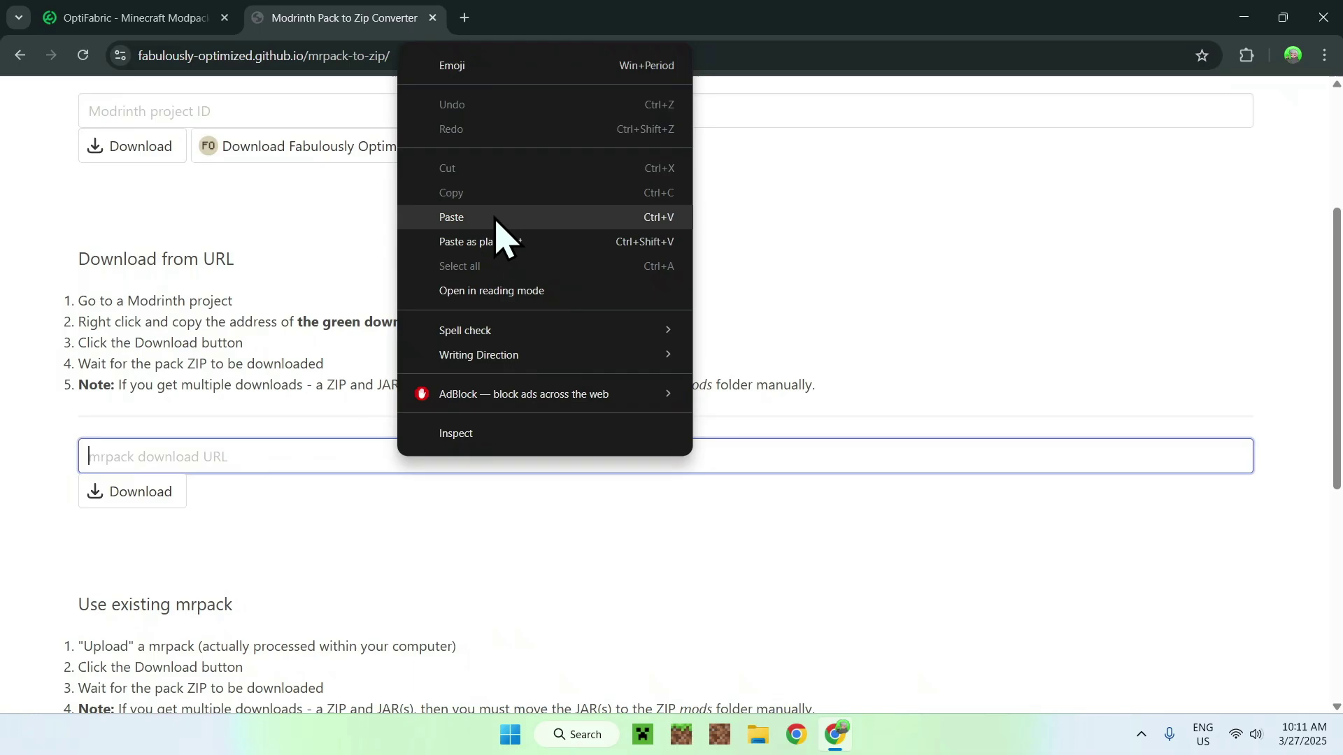
{"action": "left_click", "coordinate": [489, 220]}
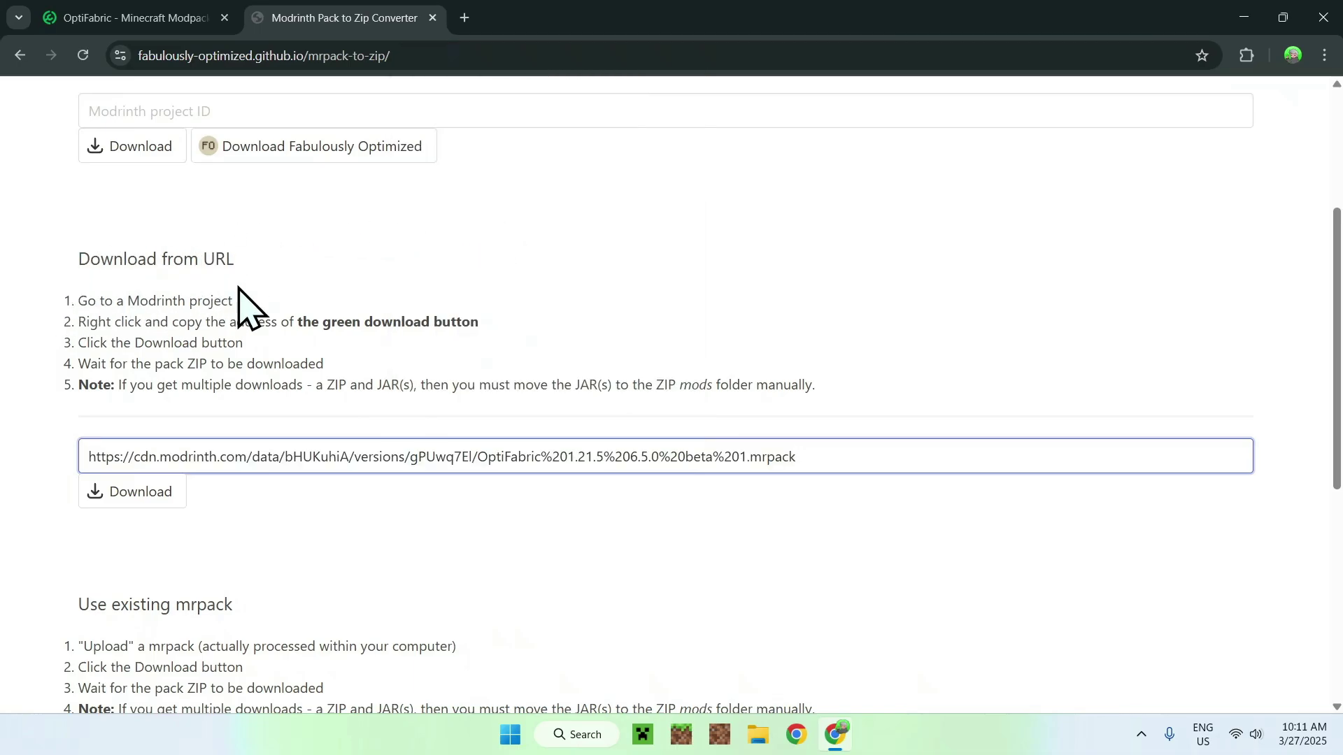
{"action": "scroll", "coordinate": [280, 304], "scroll_direction": "down", "scroll_amount": 1}
{"action": "scroll", "coordinate": [298, 297], "scroll_direction": "up", "scroll_amount": 5}
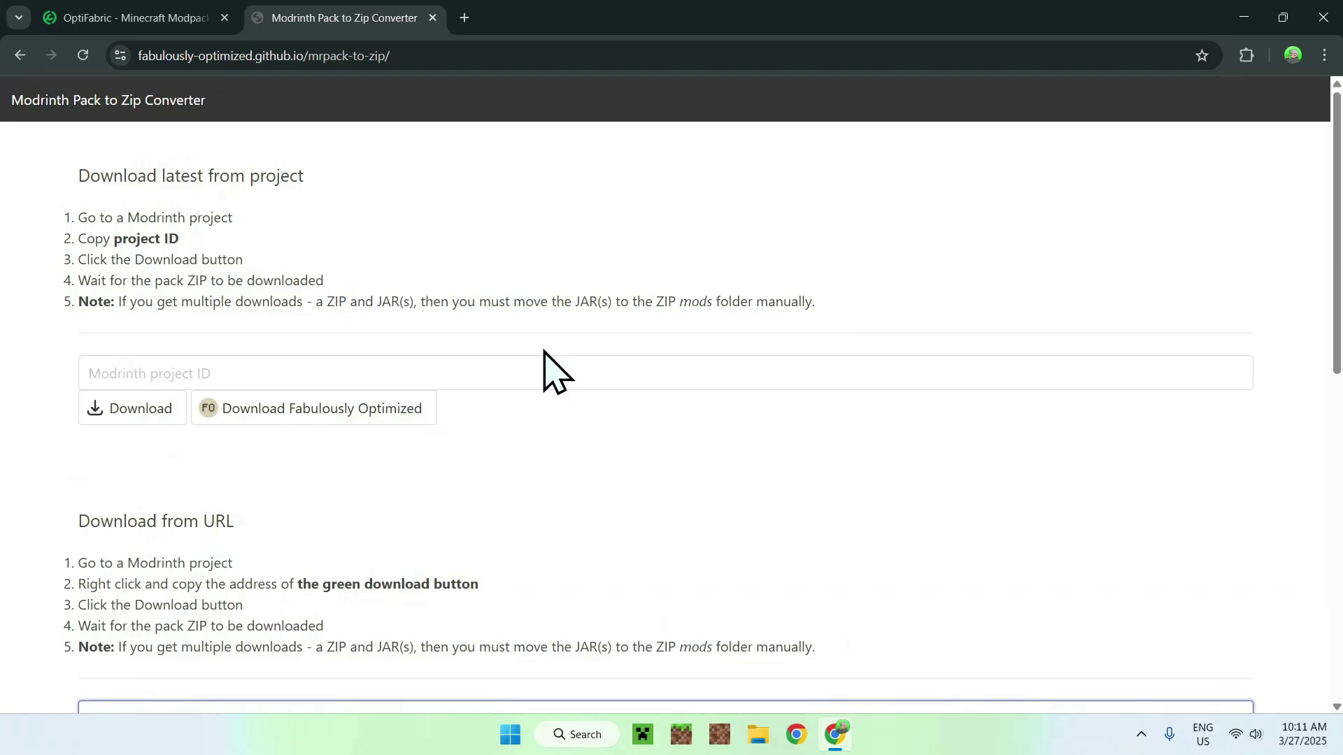
{"action": "scroll", "coordinate": [490, 406], "scroll_direction": "down", "scroll_amount": 3}
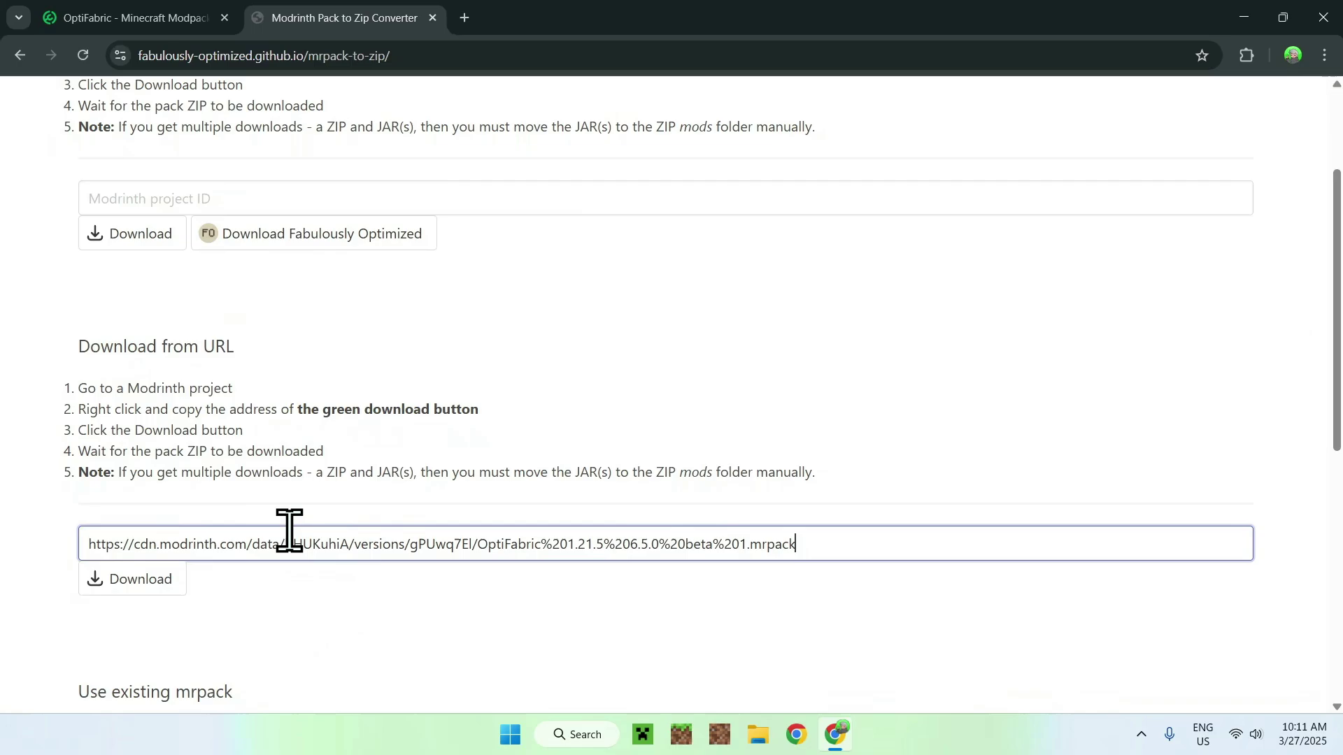
{"action": "left_click", "coordinate": [113, 28]}
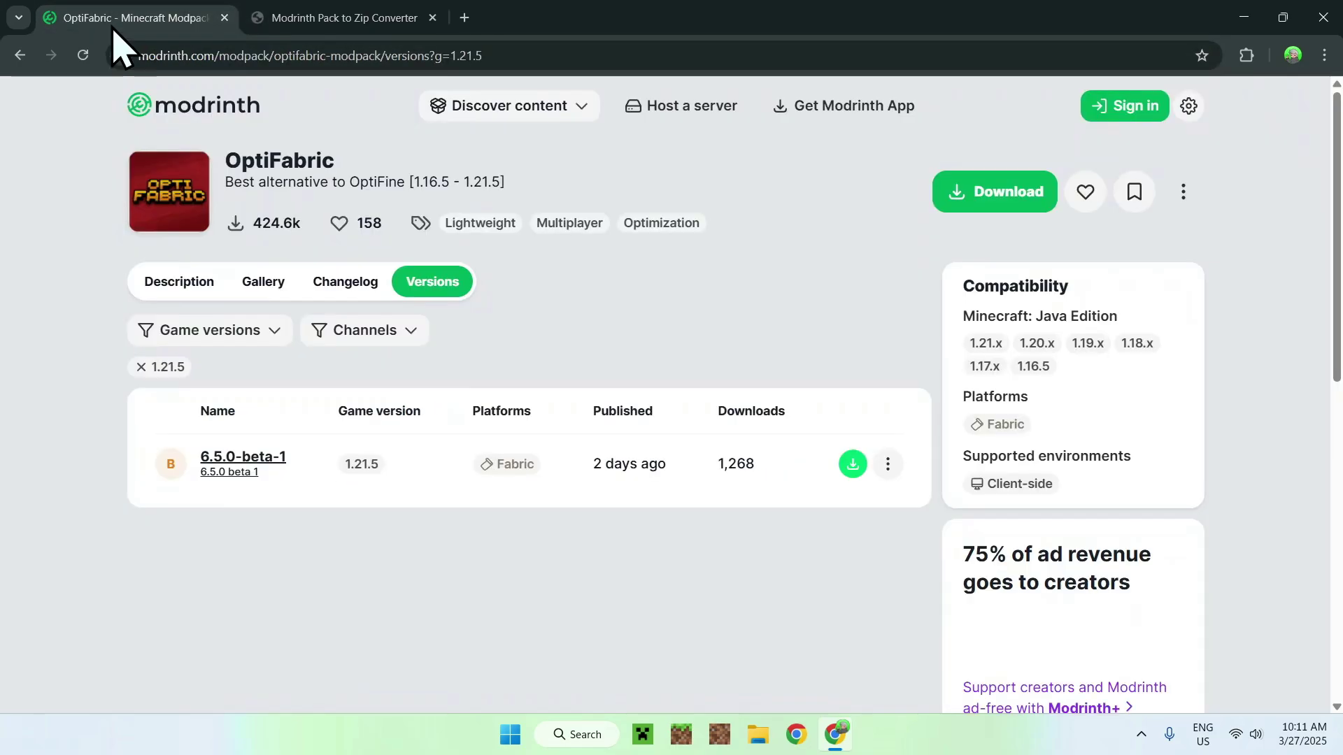
{"action": "right_click", "coordinate": [852, 463]}
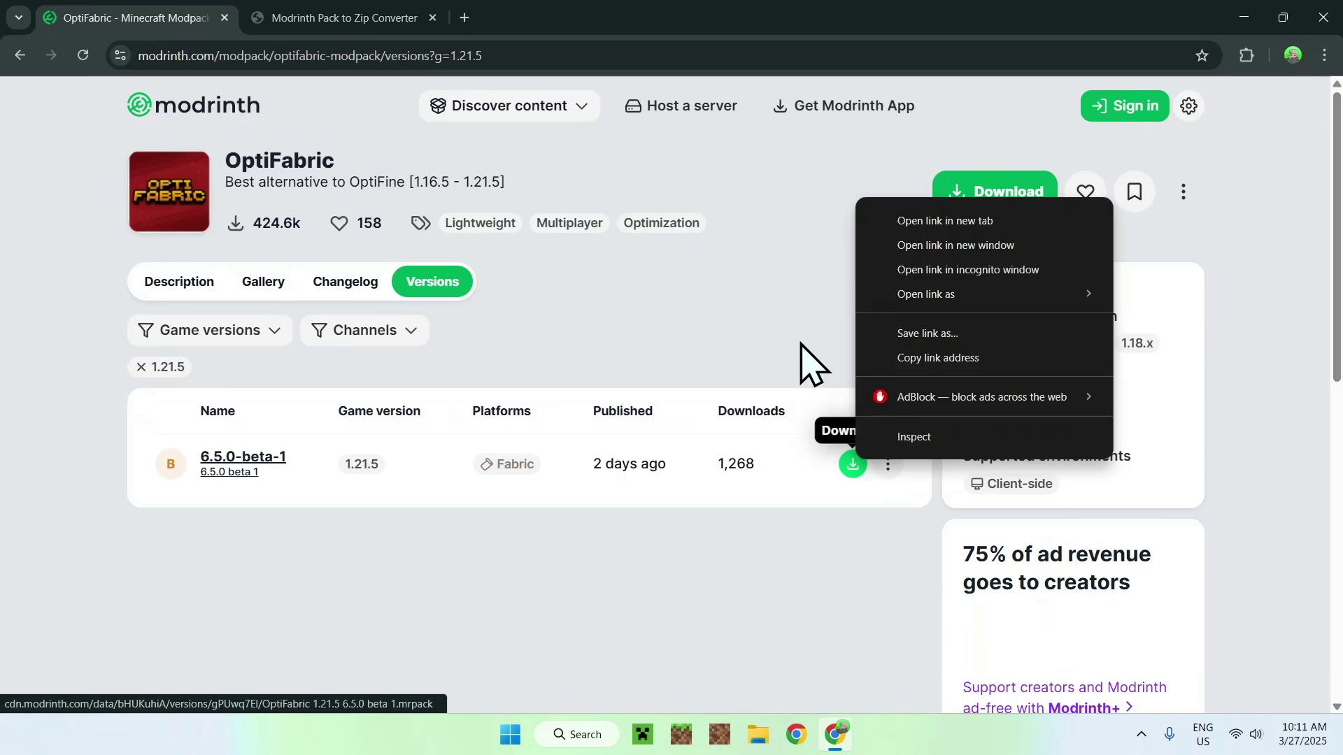
{"action": "left_click", "coordinate": [267, 27]}
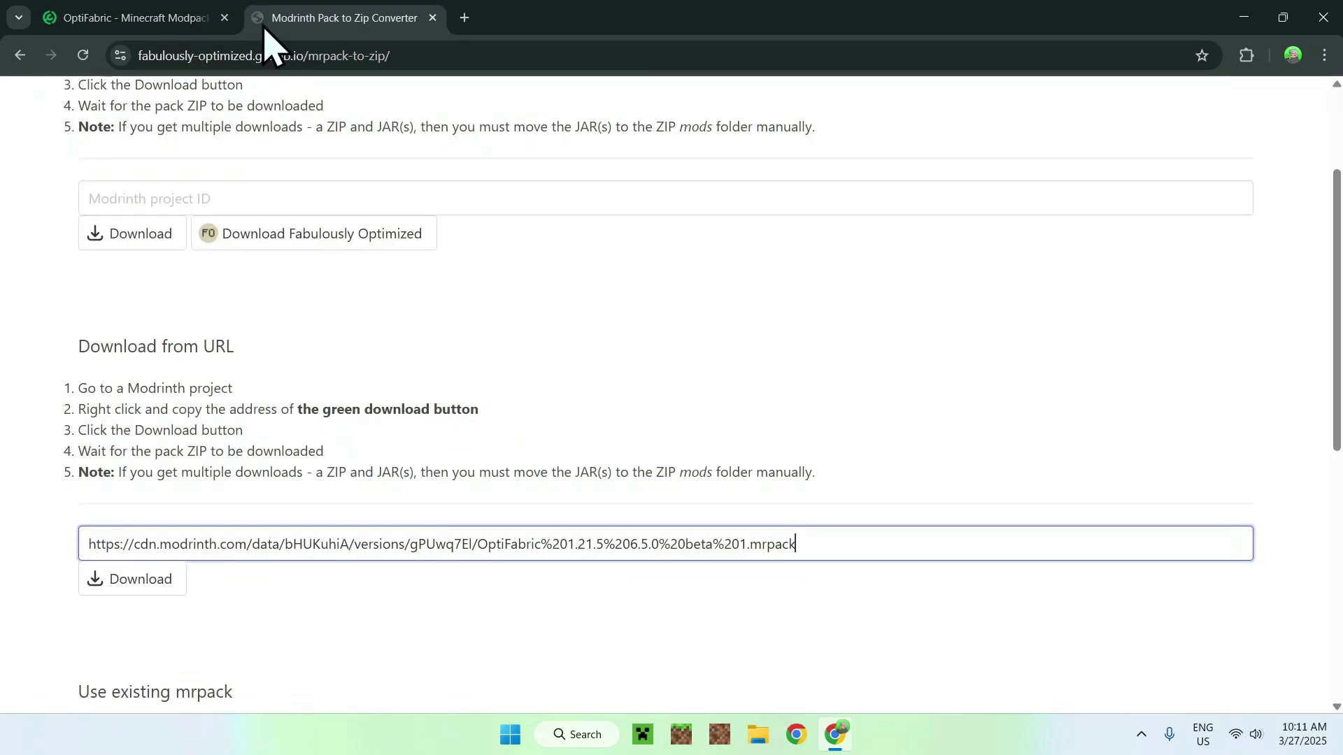
Step: Download the OptiFabric modpack as a ZIP from the entered URL and show the recent download history
{"action": "left_click", "coordinate": [127, 591]}
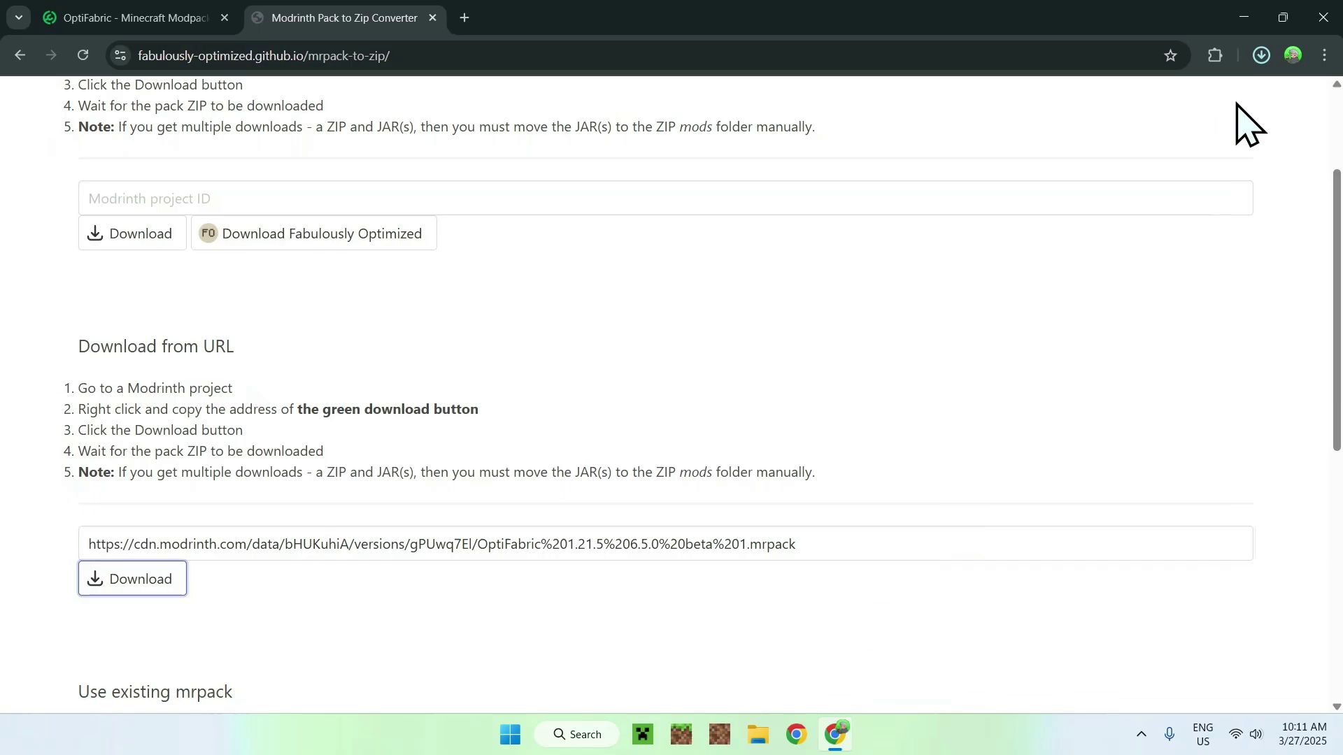
{"action": "left_click", "coordinate": [1261, 56]}
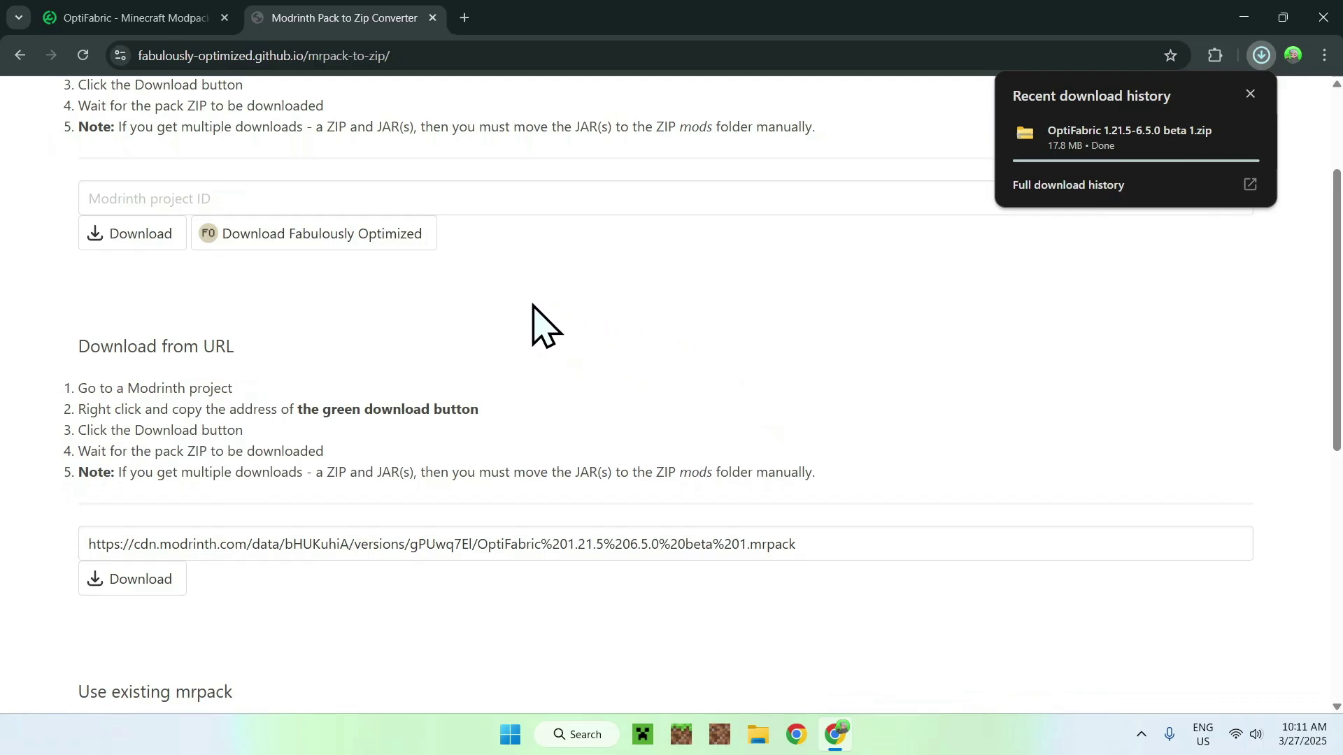
Step: Search Google for "Fabric Minecraft" in a new browser tab and open the official Fabric website
{"action": "left_click", "coordinate": [464, 18]}
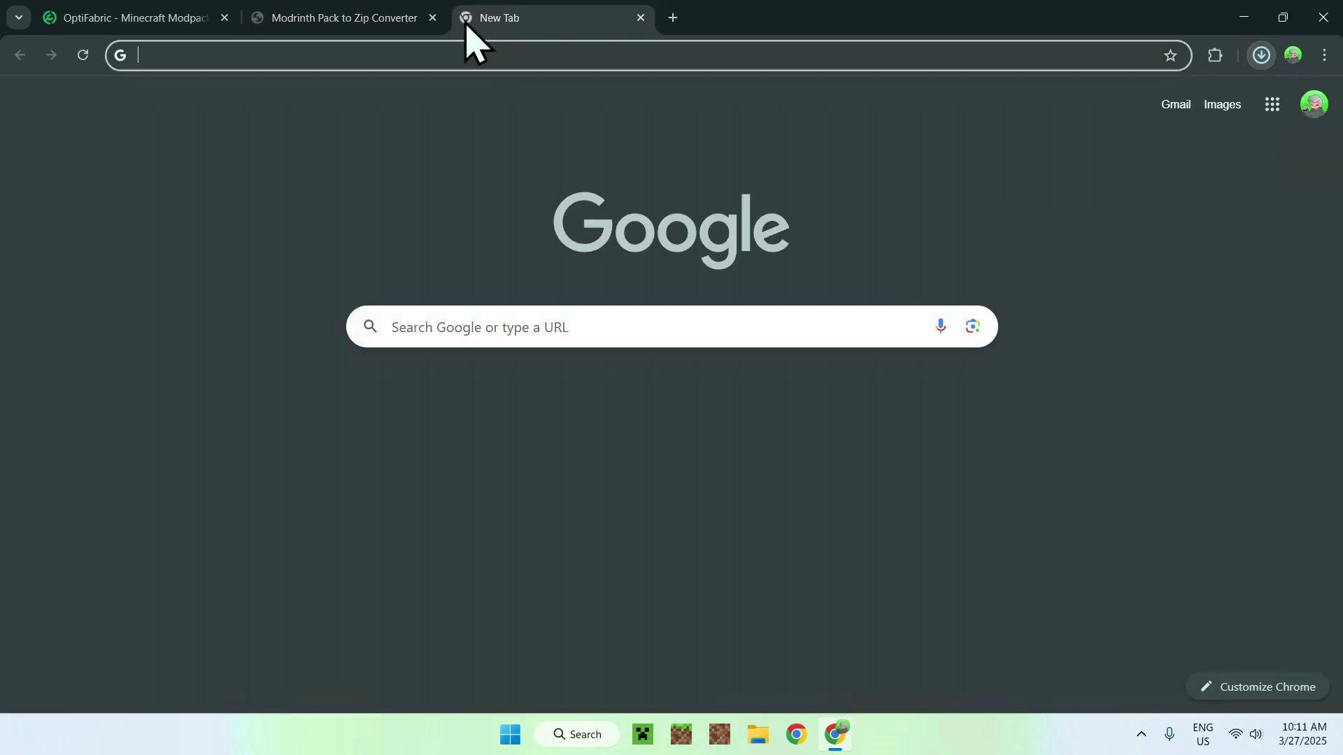
{"action": "left_click", "coordinate": [476, 325]}
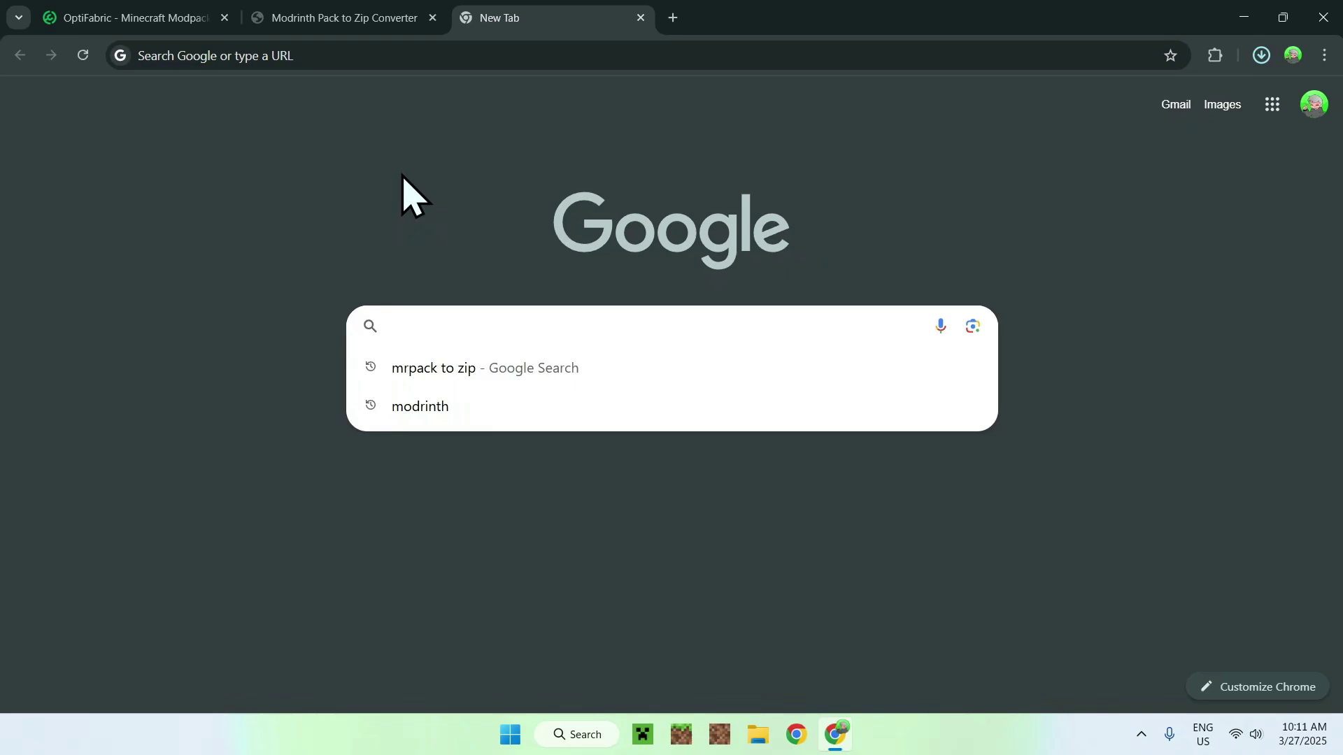
{"action": "type", "text": "Fabric Mi"}
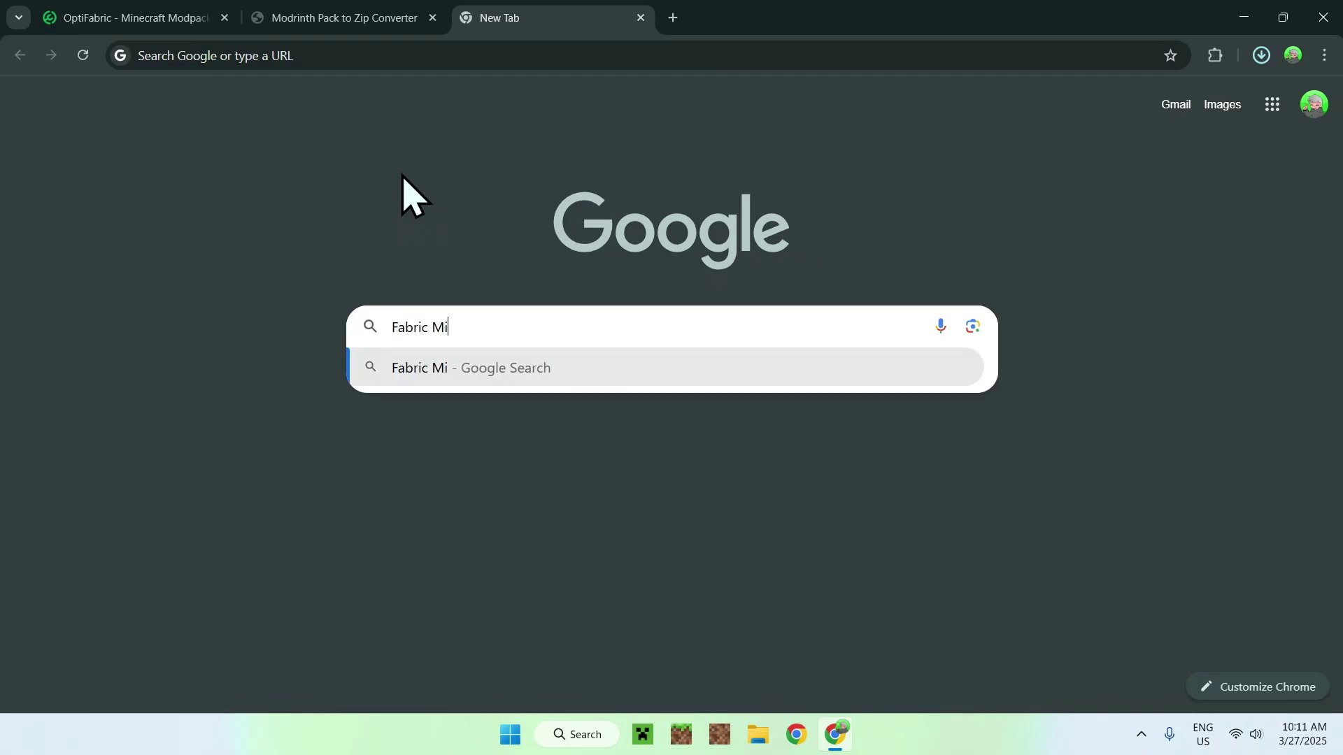
{"action": "type", "text": "necraft"}
{"action": "key", "text": "Return"}
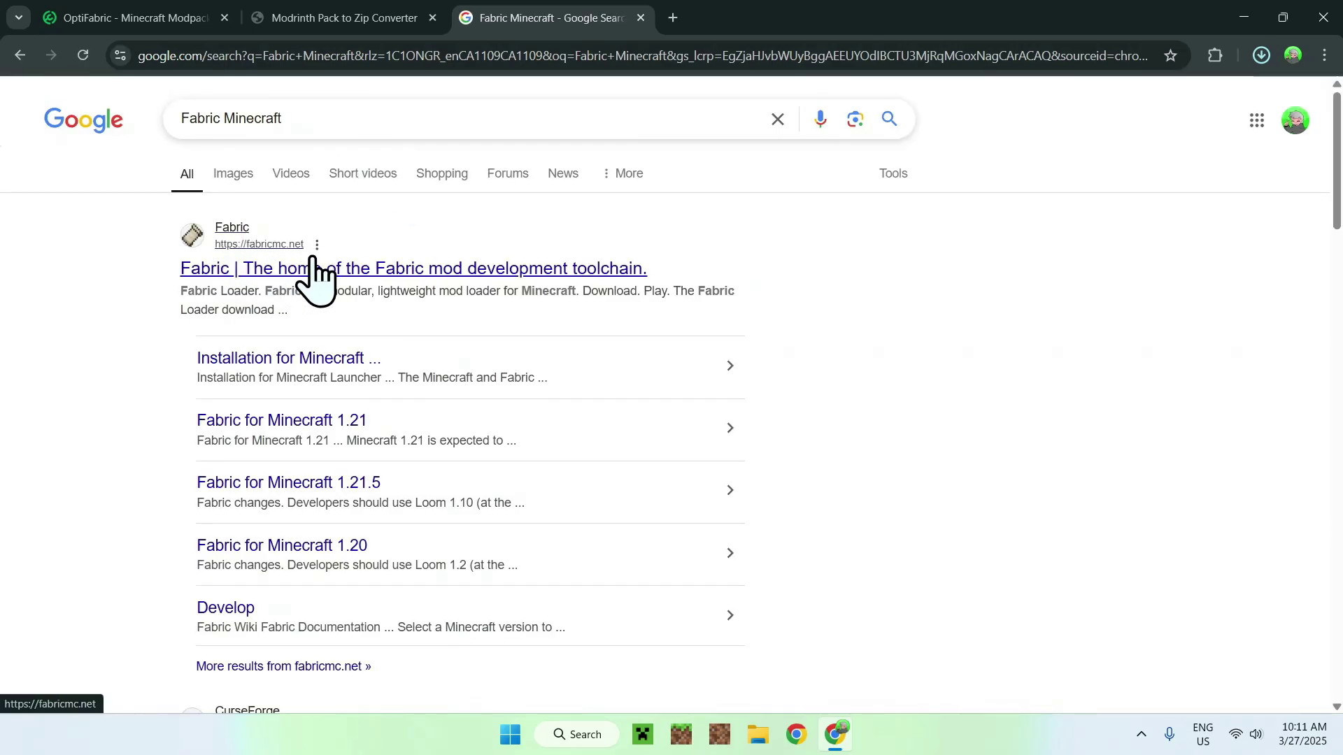
{"action": "left_click", "coordinate": [219, 269]}
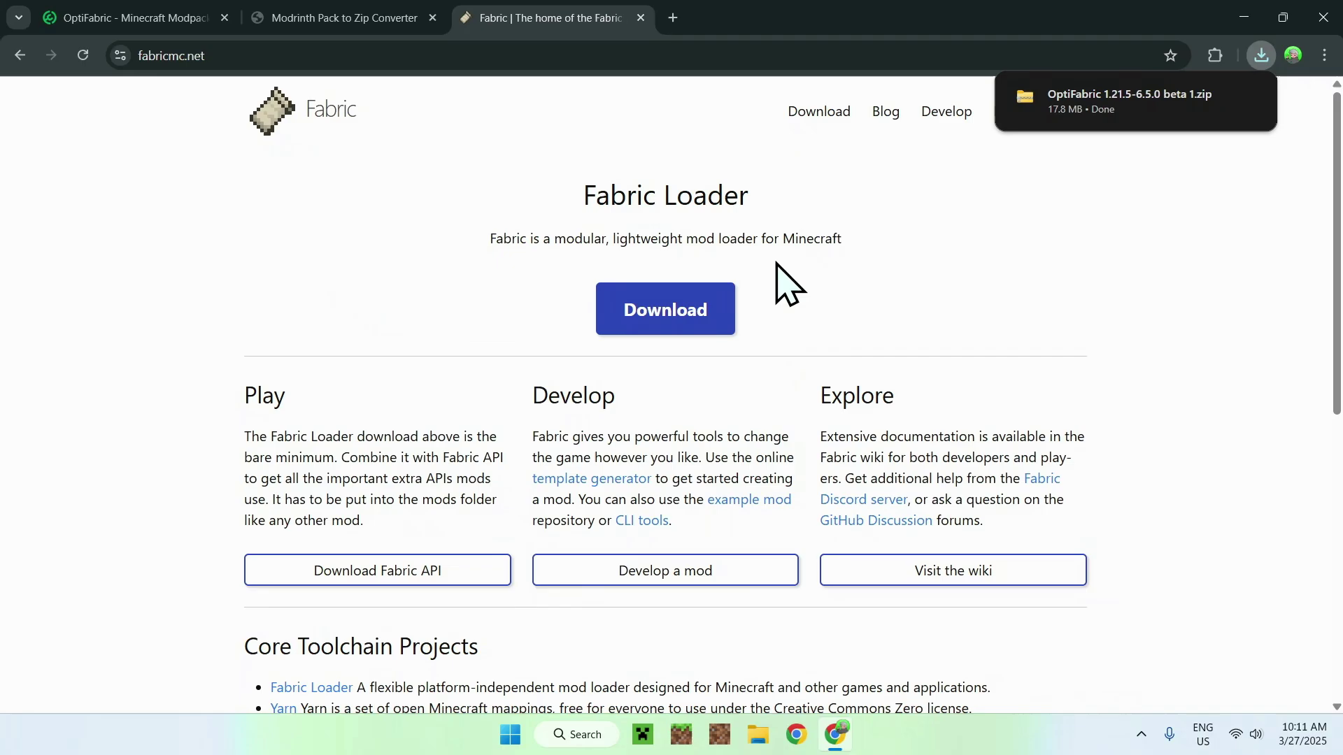
Step: Download the Fabric installer for Windows from the Fabric website and close the browser
{"action": "left_click", "coordinate": [655, 328]}
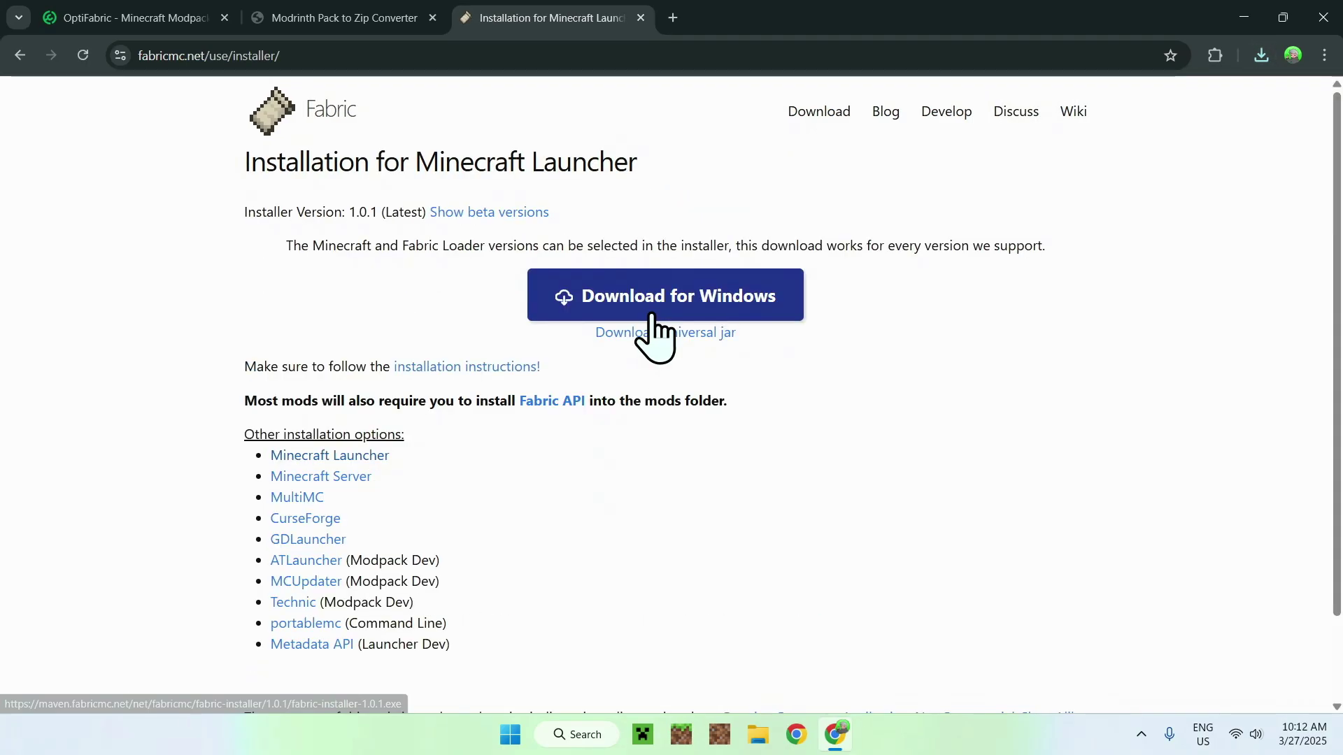
{"action": "left_click", "coordinate": [689, 302]}
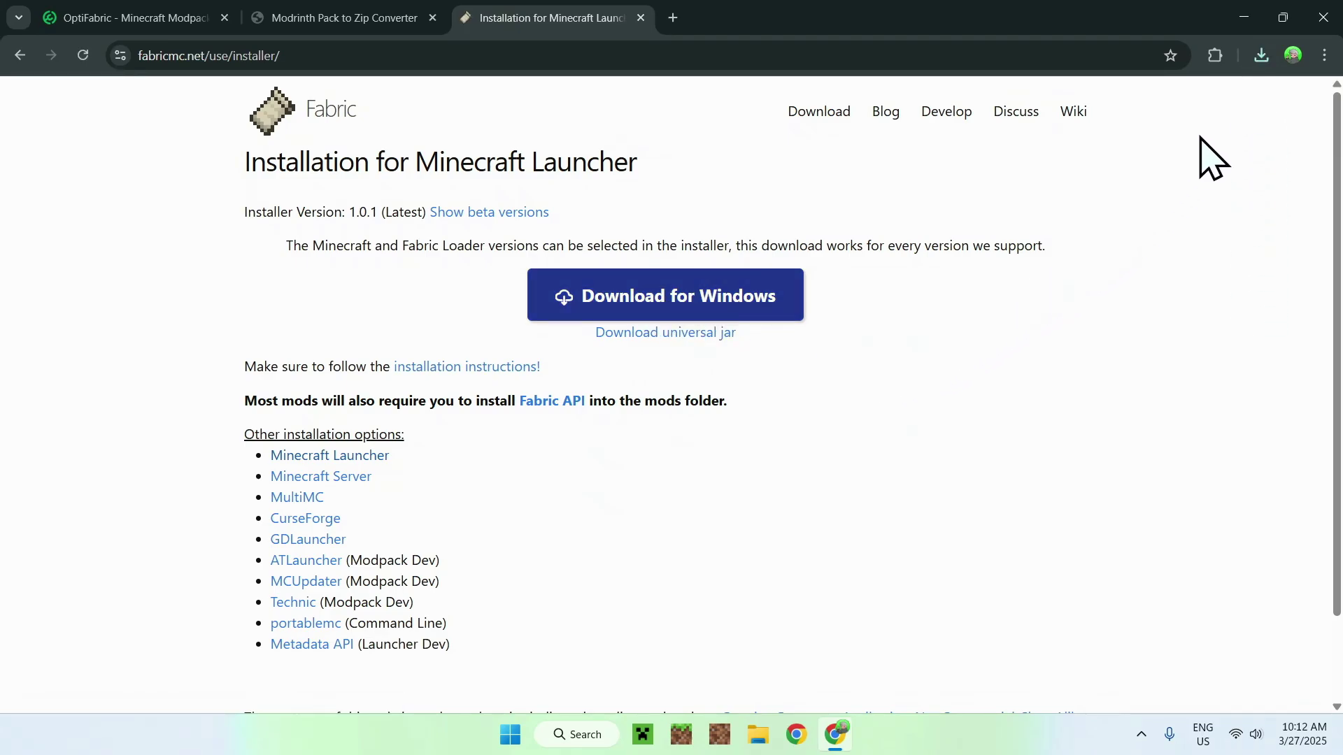
{"action": "left_click", "coordinate": [1260, 55]}
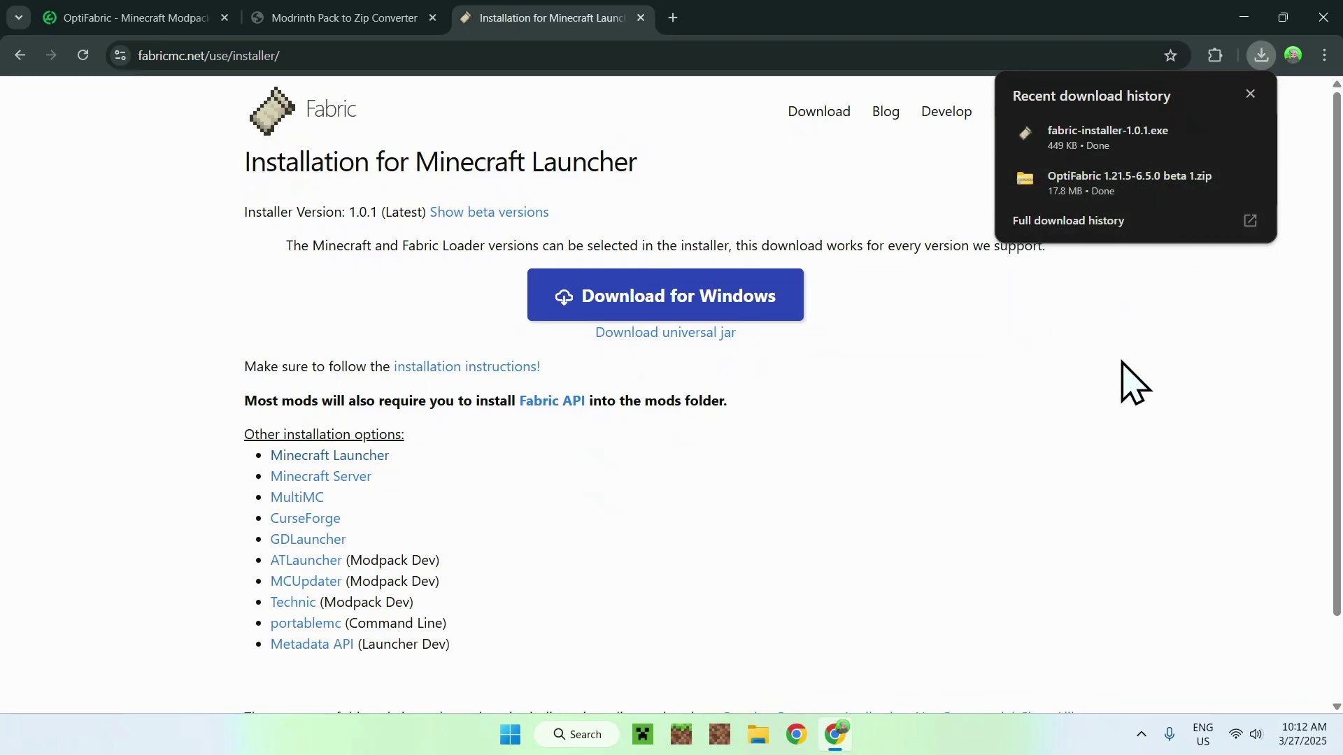
{"action": "left_click", "coordinate": [1323, 17]}
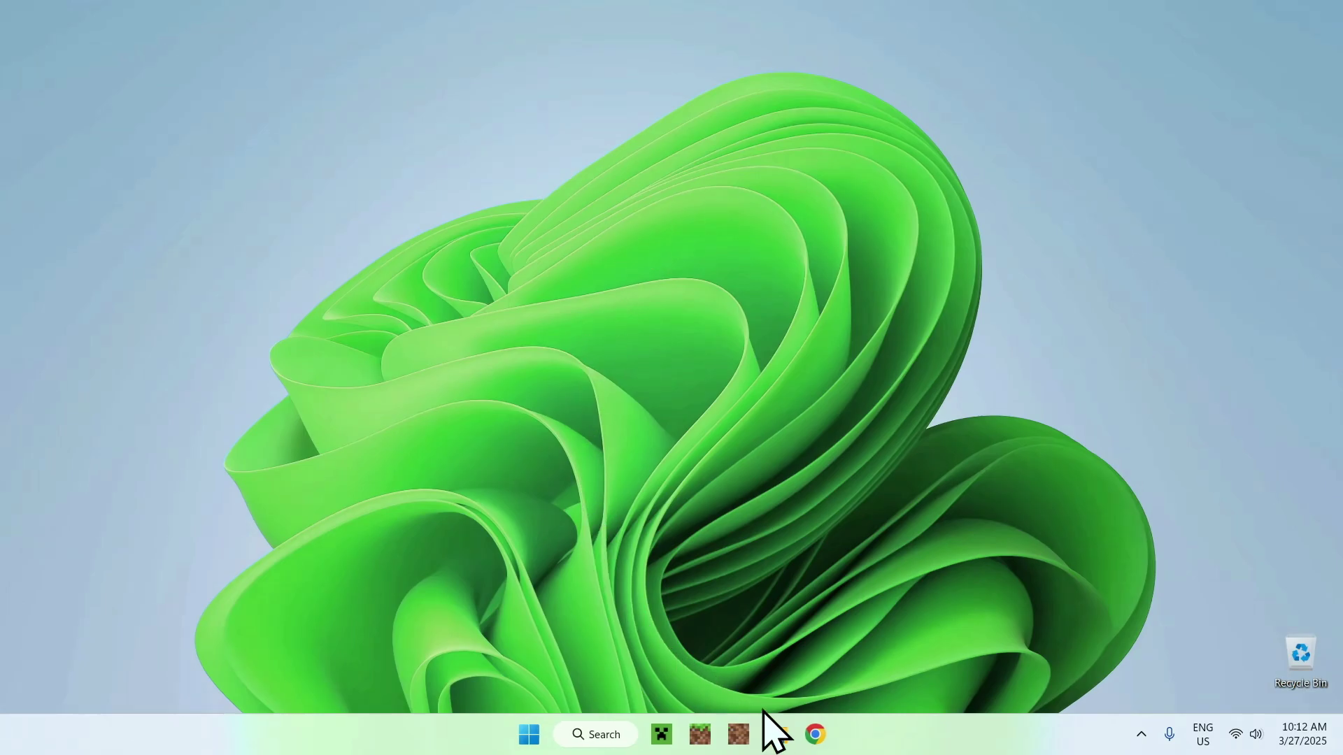
Step: Extract OptiFabric 1.21.5-6.5.0 beta 1.zip into its own folder in Downloads and delete the ZIP file
{"action": "left_click", "coordinate": [775, 733]}
{"action": "left_click", "coordinate": [88, 244]}
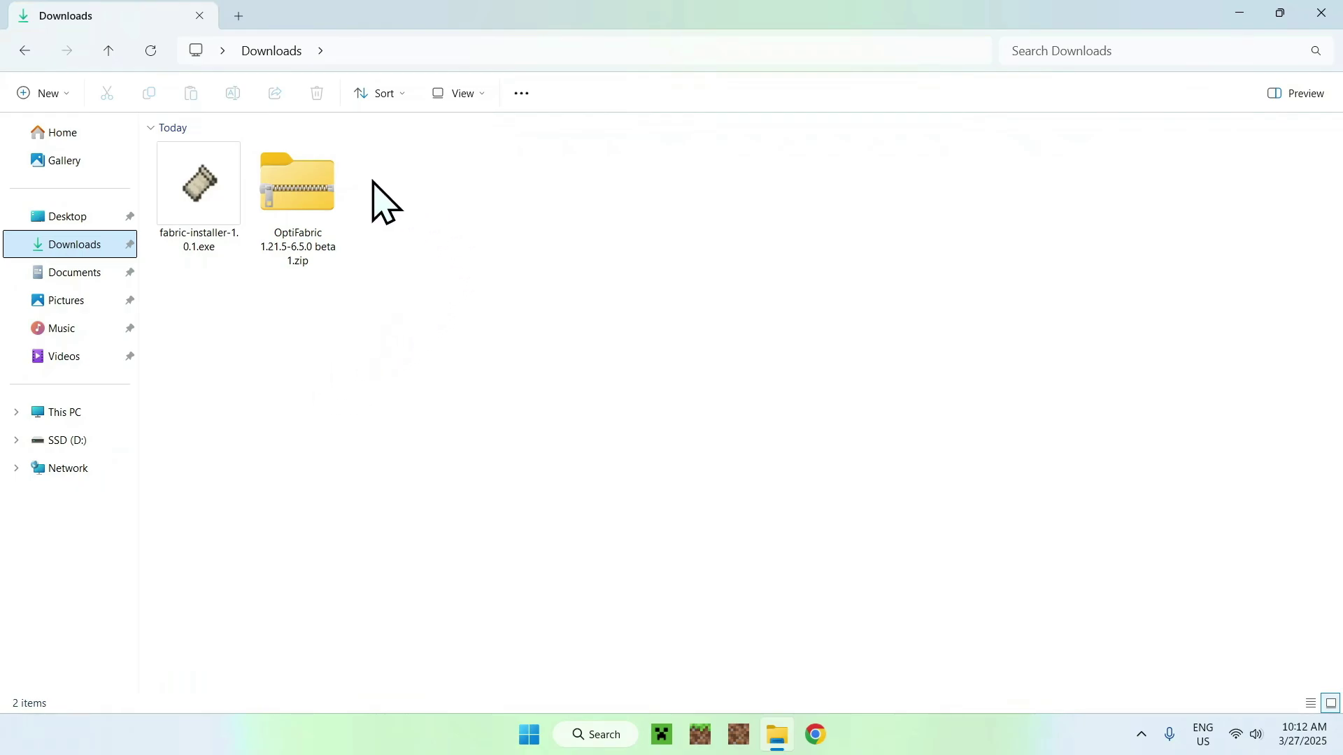
{"action": "left_click", "coordinate": [307, 181]}
{"action": "right_click", "coordinate": [307, 181]}
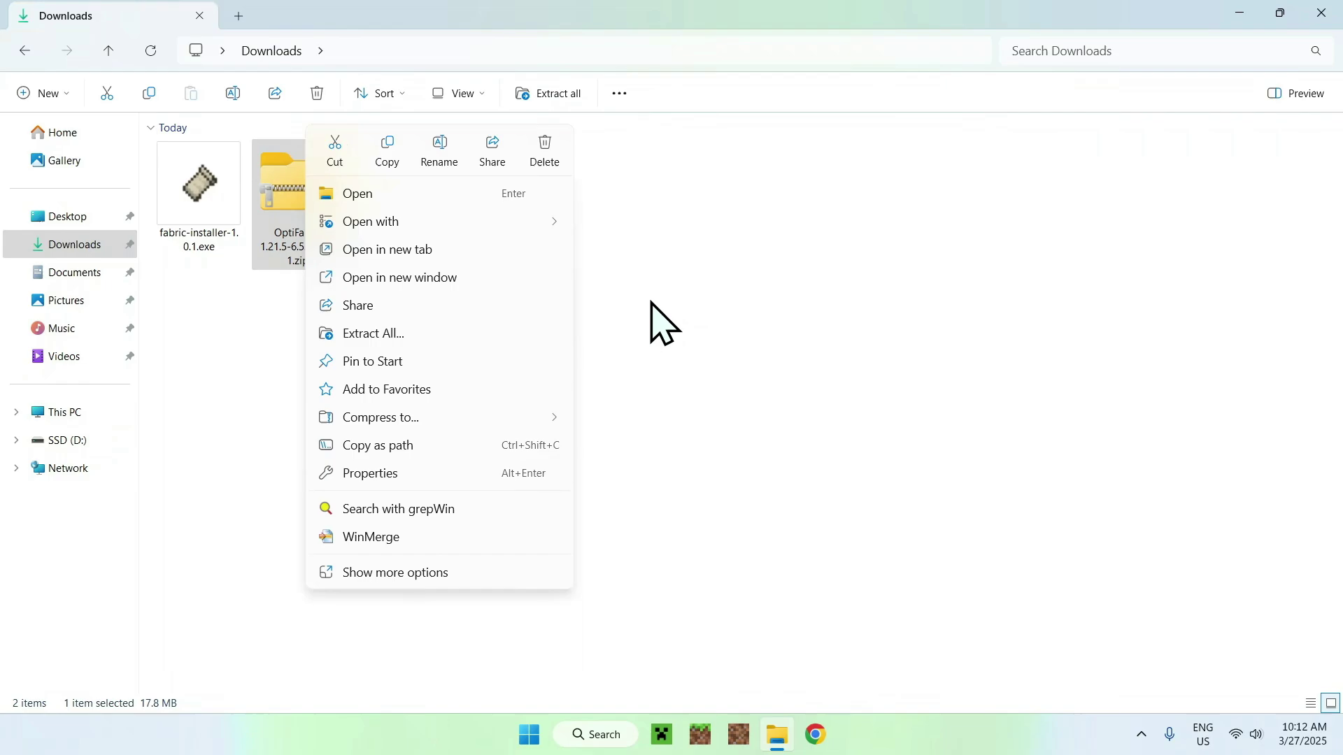
{"action": "left_click", "coordinate": [372, 333]}
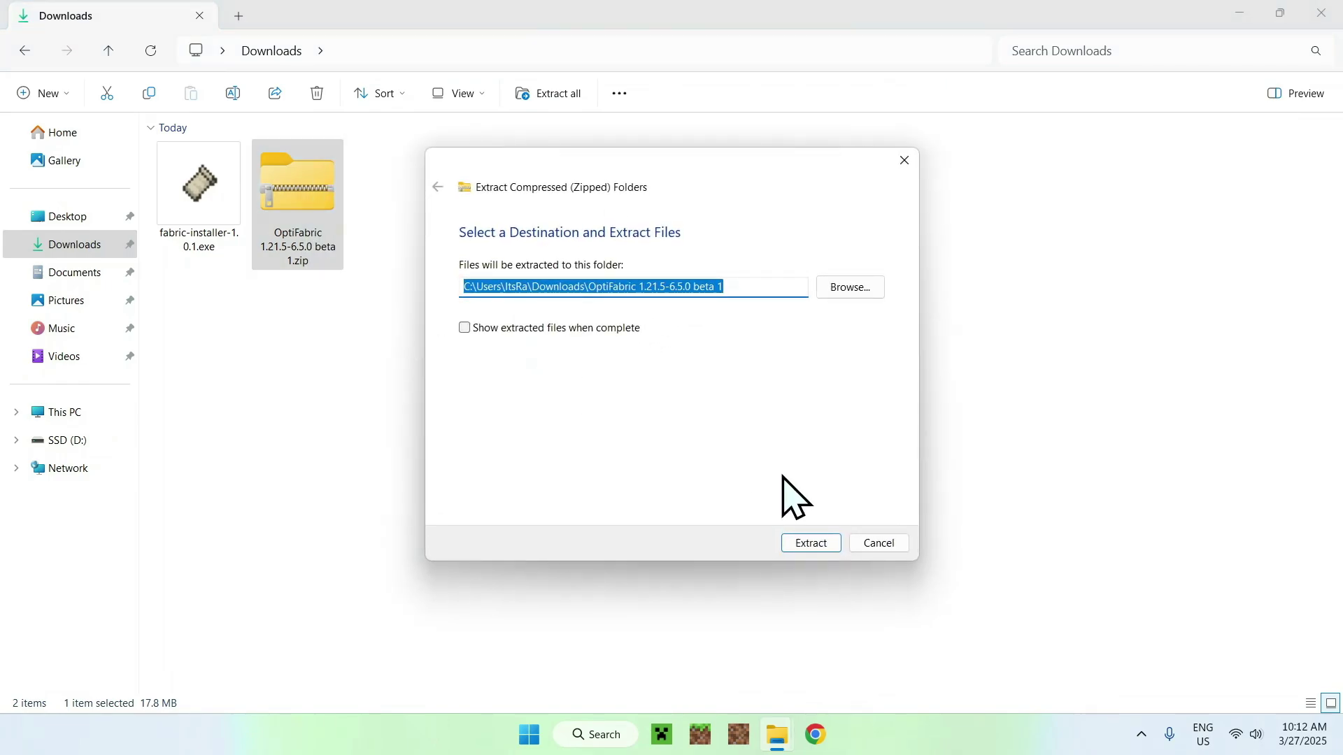
{"action": "left_click", "coordinate": [815, 545]}
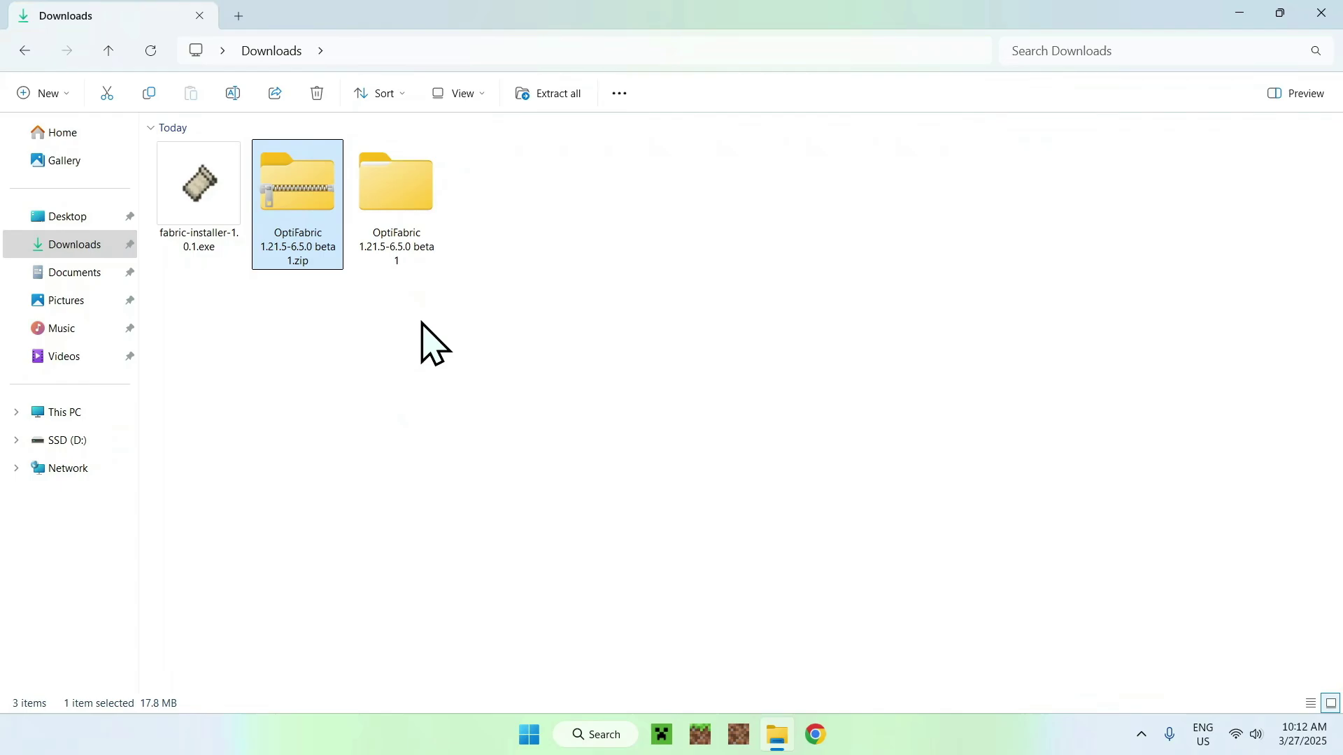
{"action": "left_click", "coordinate": [317, 94]}
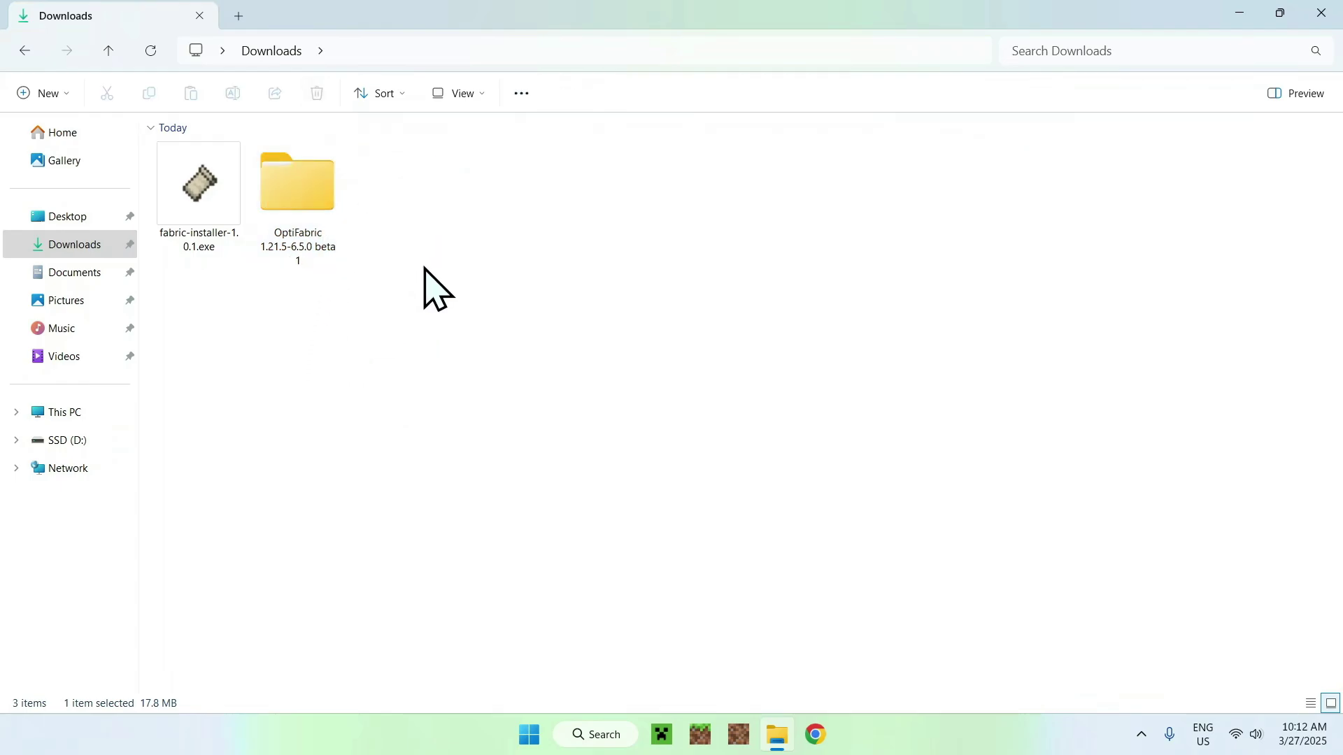
Step: Look inside the extracted OptiFabric folder and its mods subfolder, and return to Downloads
{"action": "double_click", "coordinate": [324, 180]}
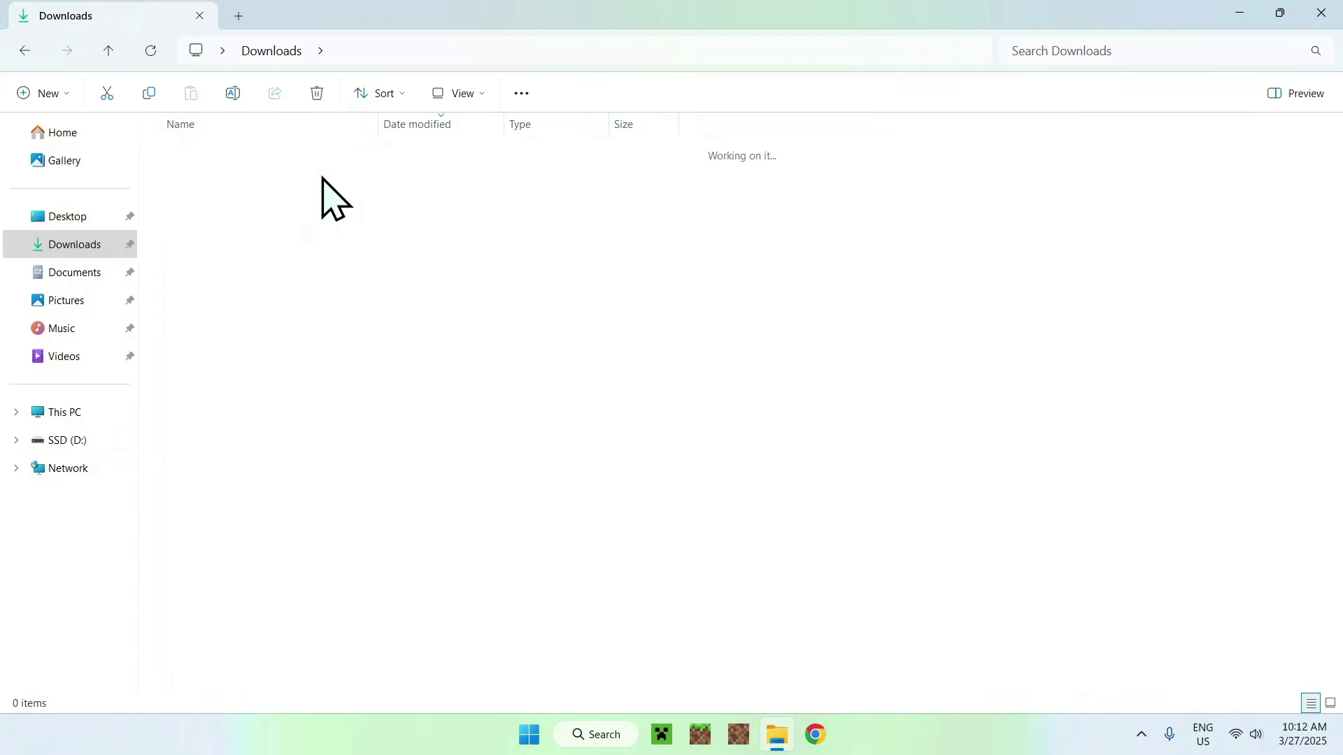
{"action": "double_click", "coordinate": [273, 174]}
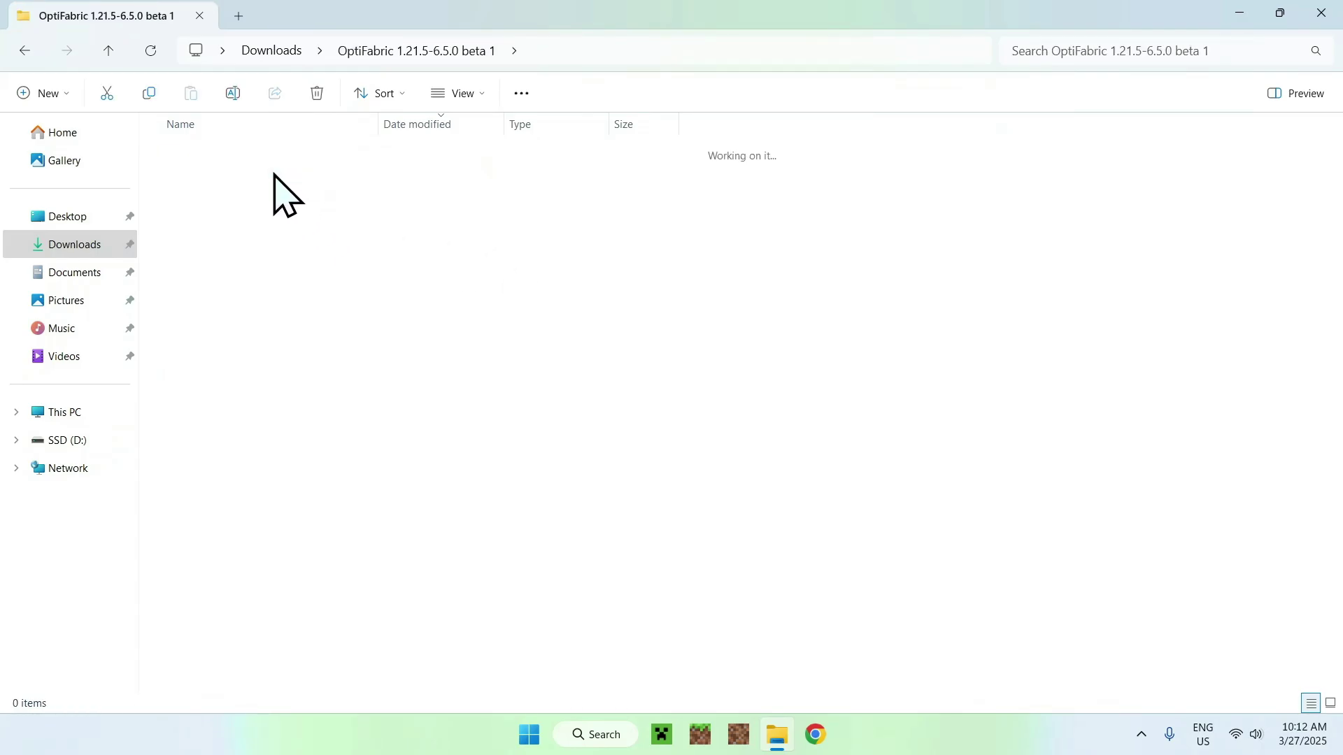
{"action": "left_click", "coordinate": [271, 51]}
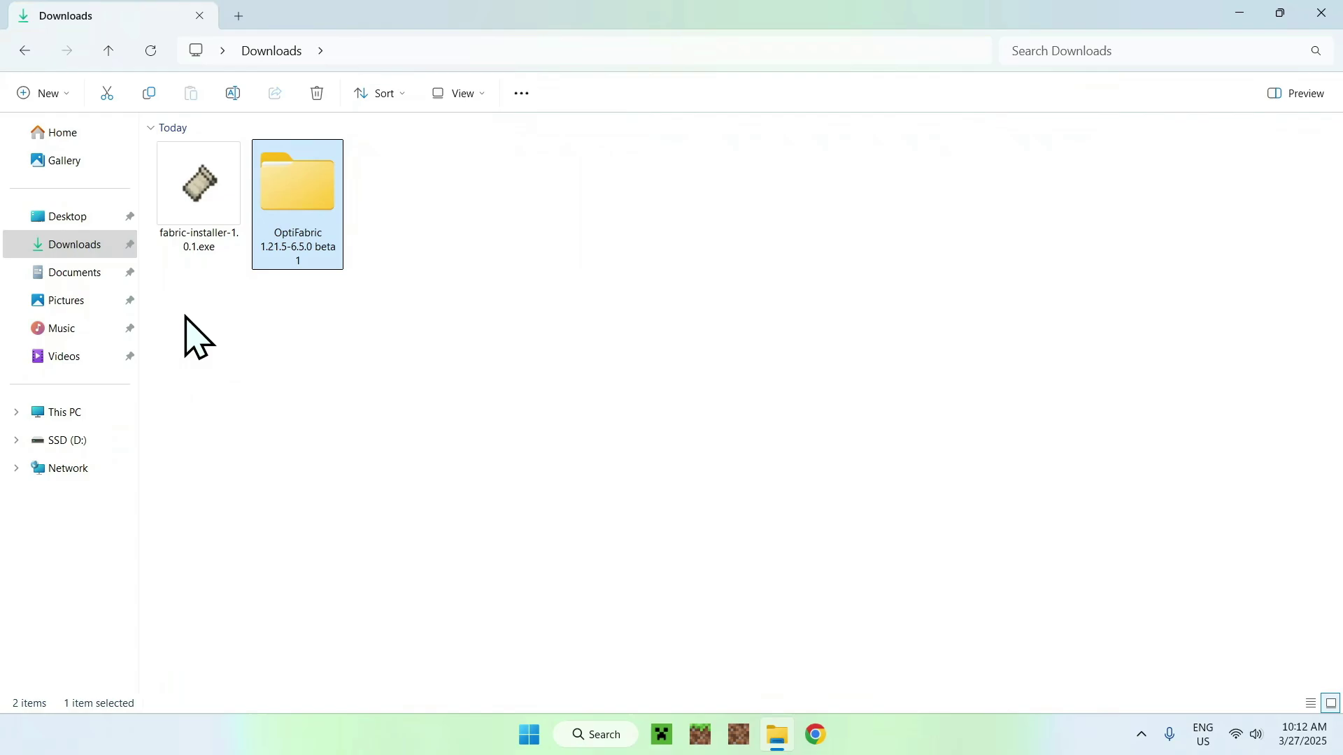
Step: Run fabric-installer-1.0.1.exe to install the Fabric client for Minecraft 1.21.5 with loader 0.16.10, and close the installer
{"action": "double_click", "coordinate": [193, 234]}
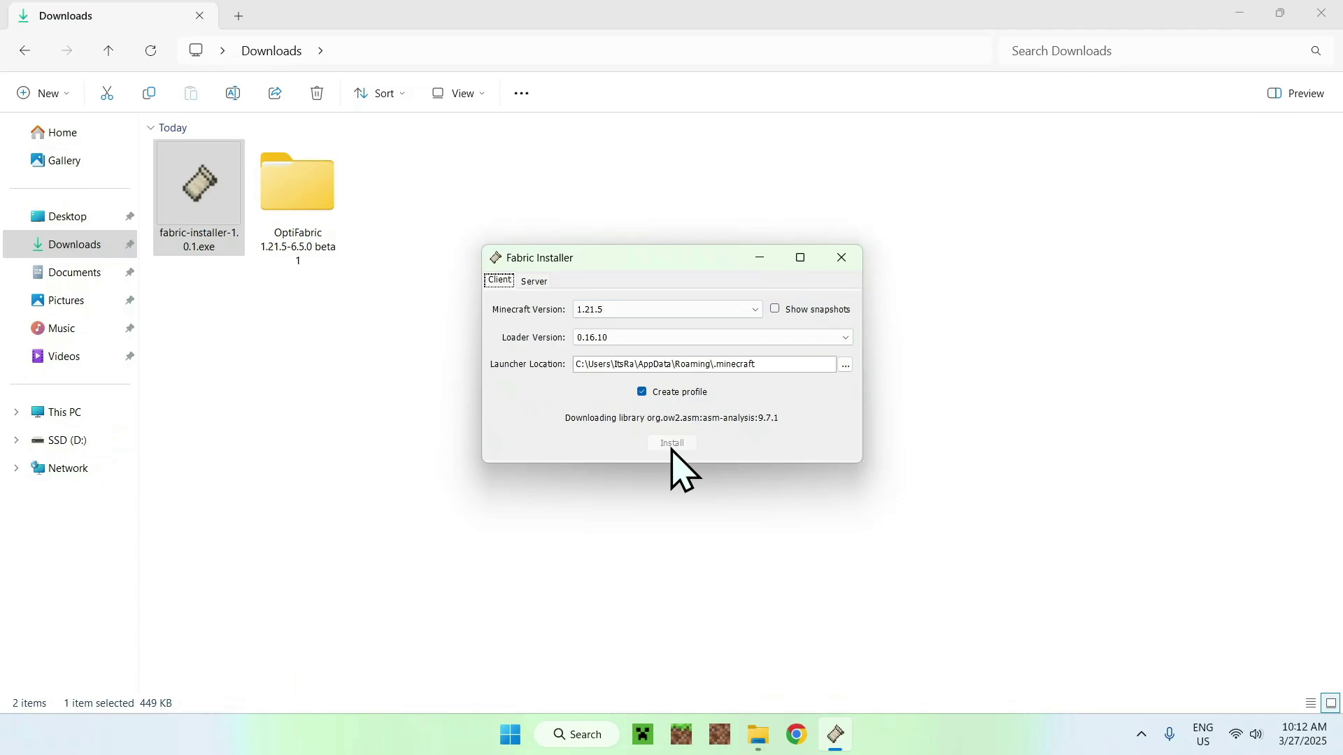
{"action": "key", "text": "Return"}
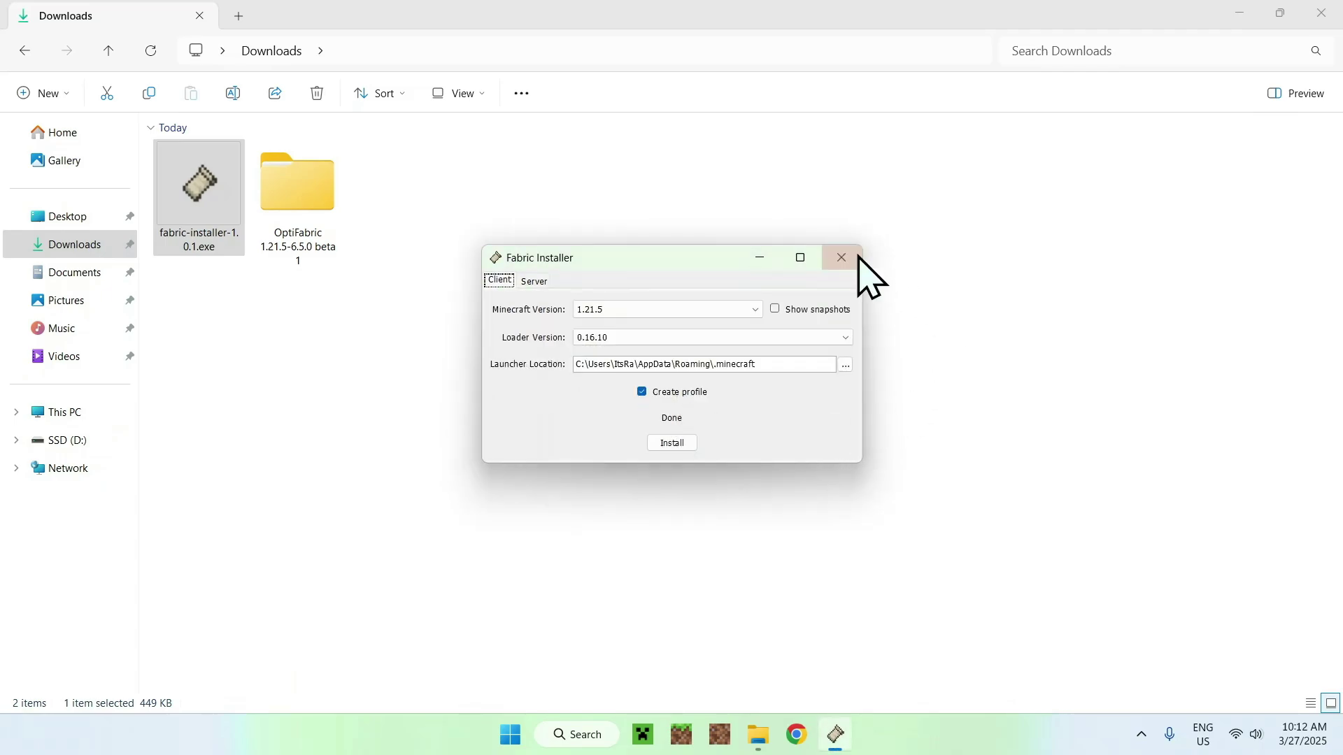
{"action": "left_click", "coordinate": [842, 257]}
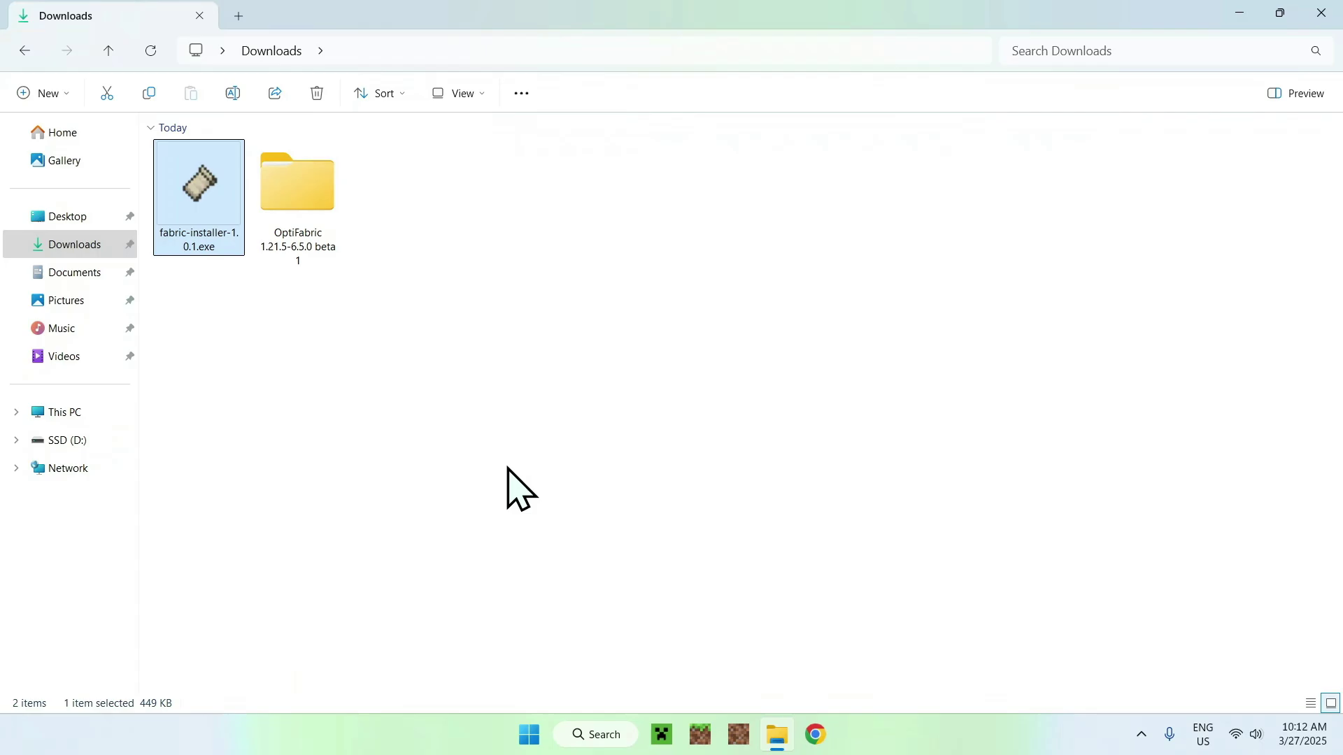
Step: Open the fabric-loader-1.21.5 installation's game folder from the Minecraft Launcher and delete its existing mods folder
{"action": "left_click", "coordinate": [662, 734]}
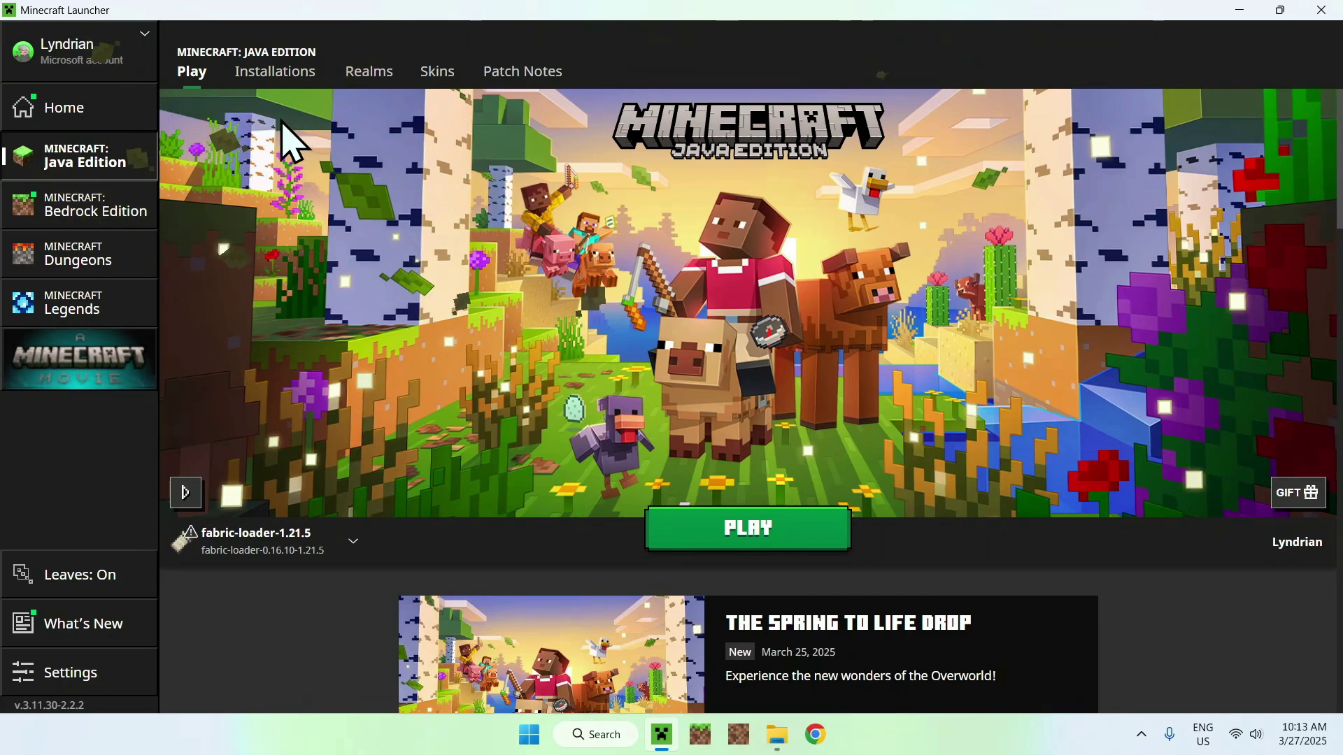
{"action": "left_click", "coordinate": [274, 73]}
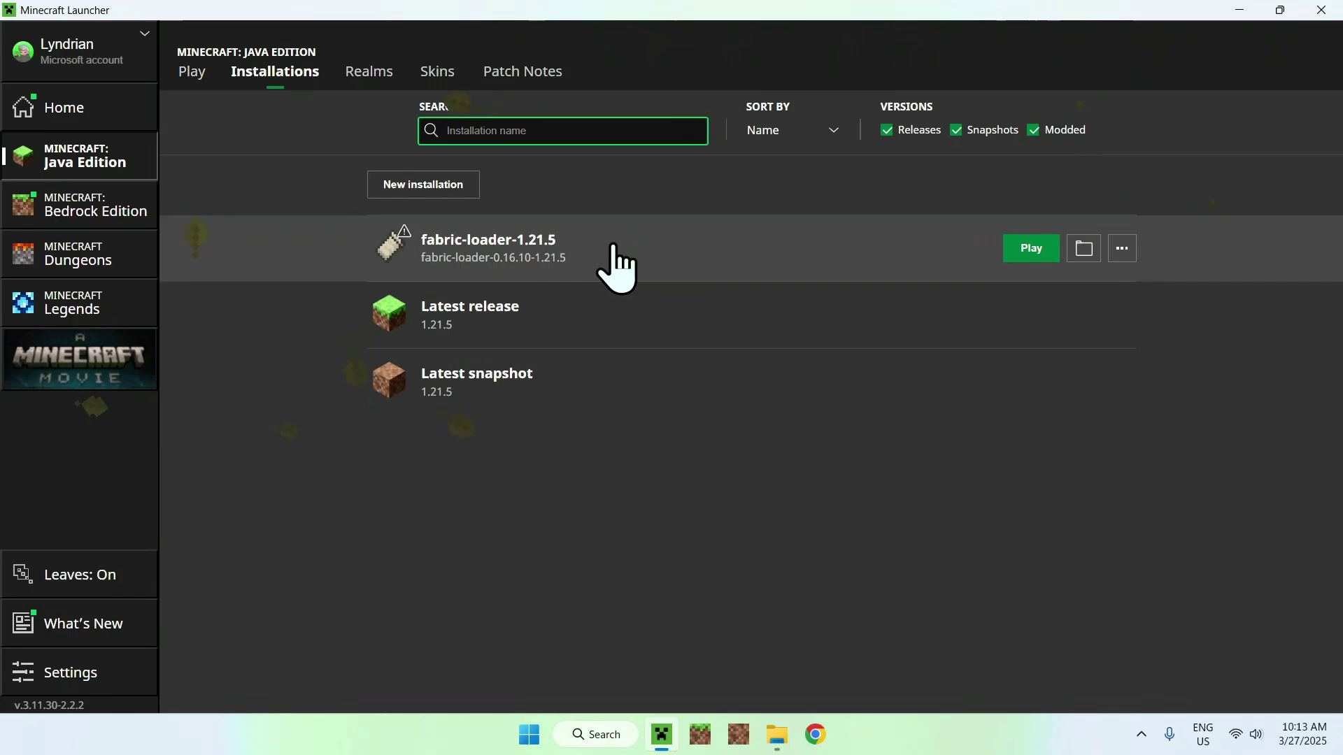
{"action": "left_click", "coordinate": [1082, 250]}
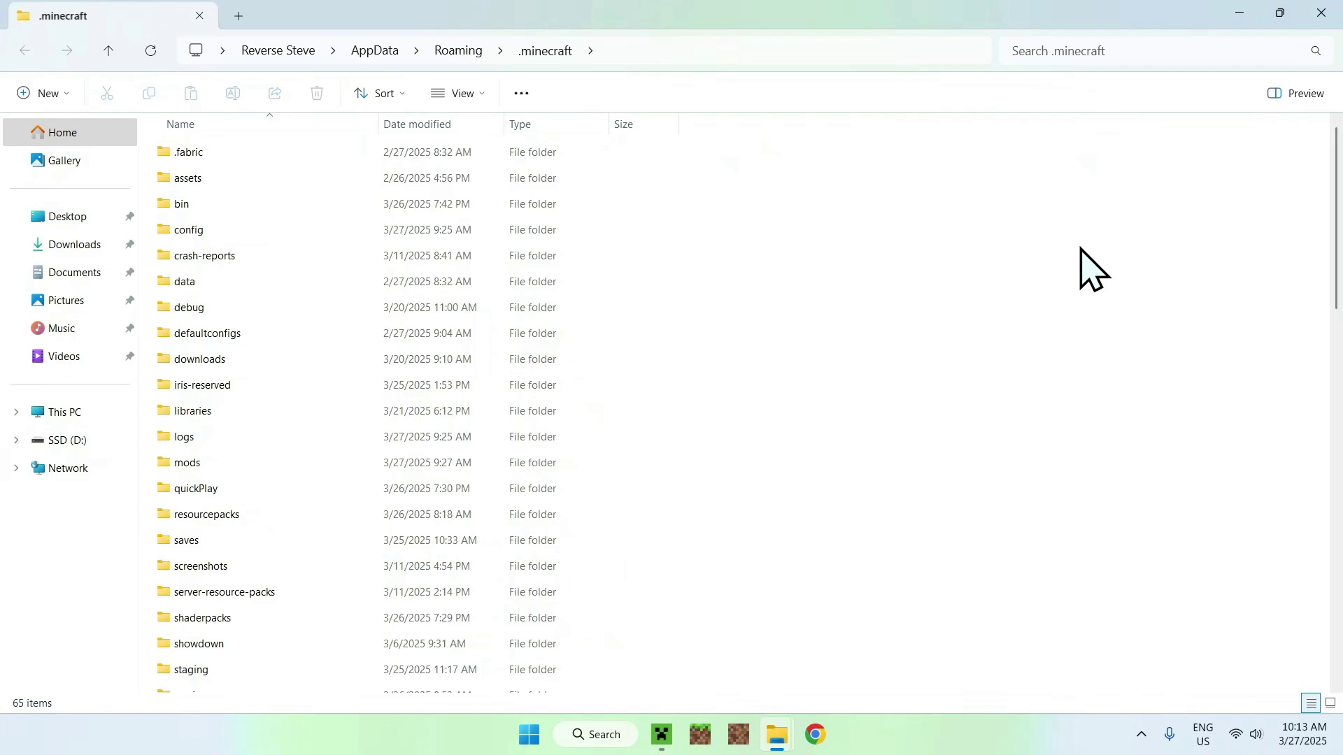
{"action": "left_click", "coordinate": [531, 460]}
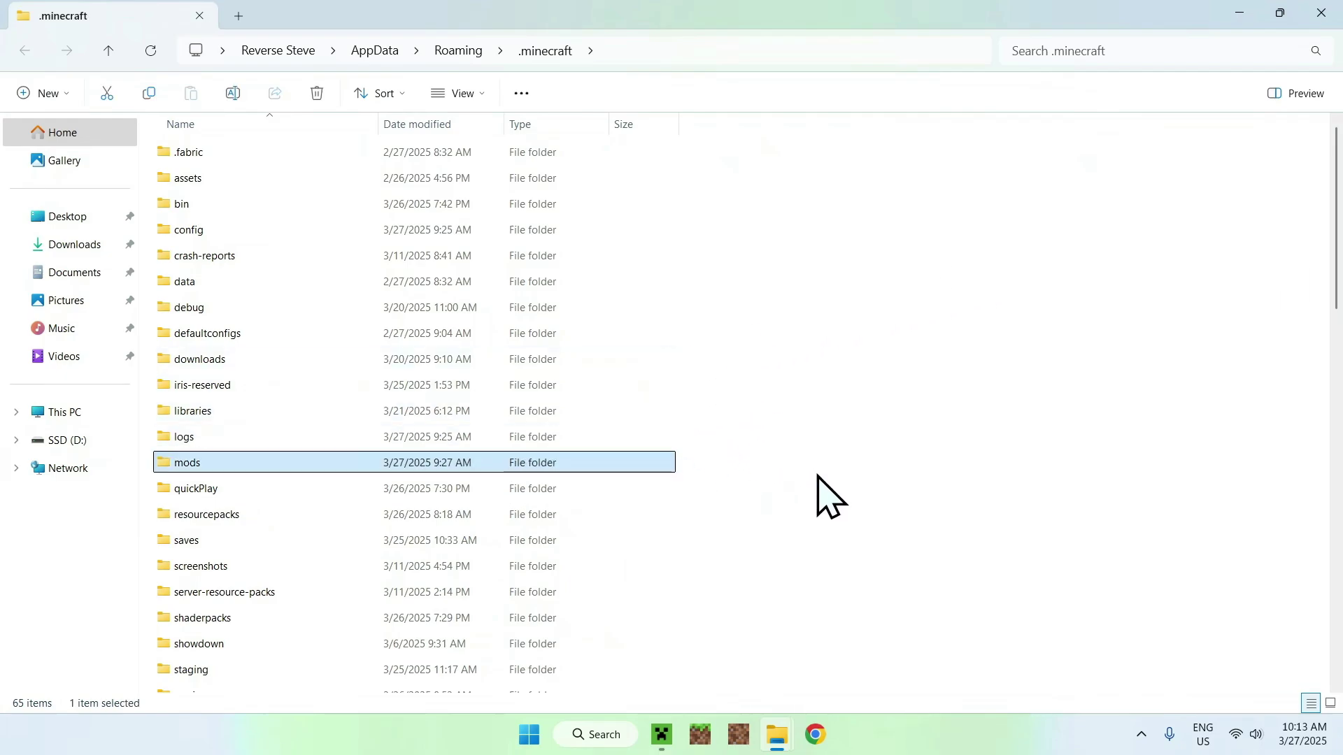
{"action": "left_click", "coordinate": [317, 93]}
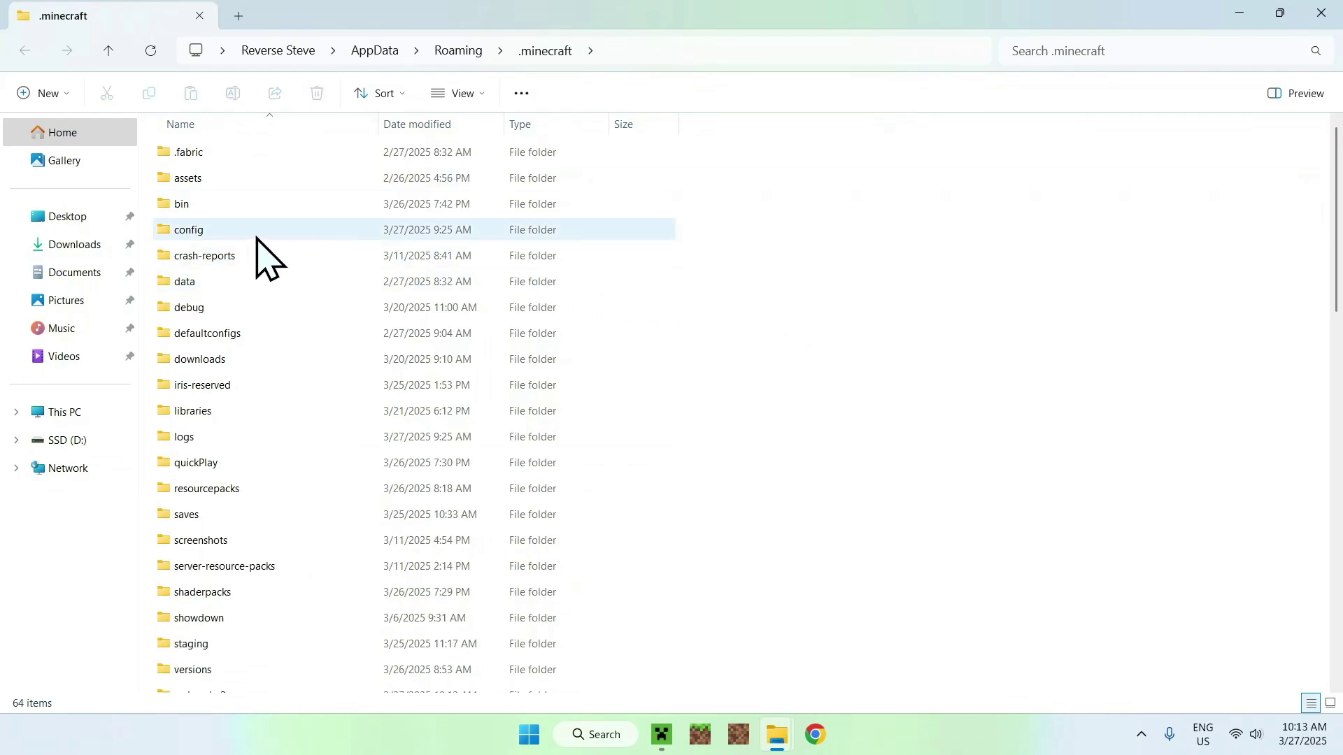
Step: Copy the mods folder from the extracted OptiFabric 1.21.5-6.5.0 beta 1 folder in Downloads
{"action": "left_click", "coordinate": [79, 246]}
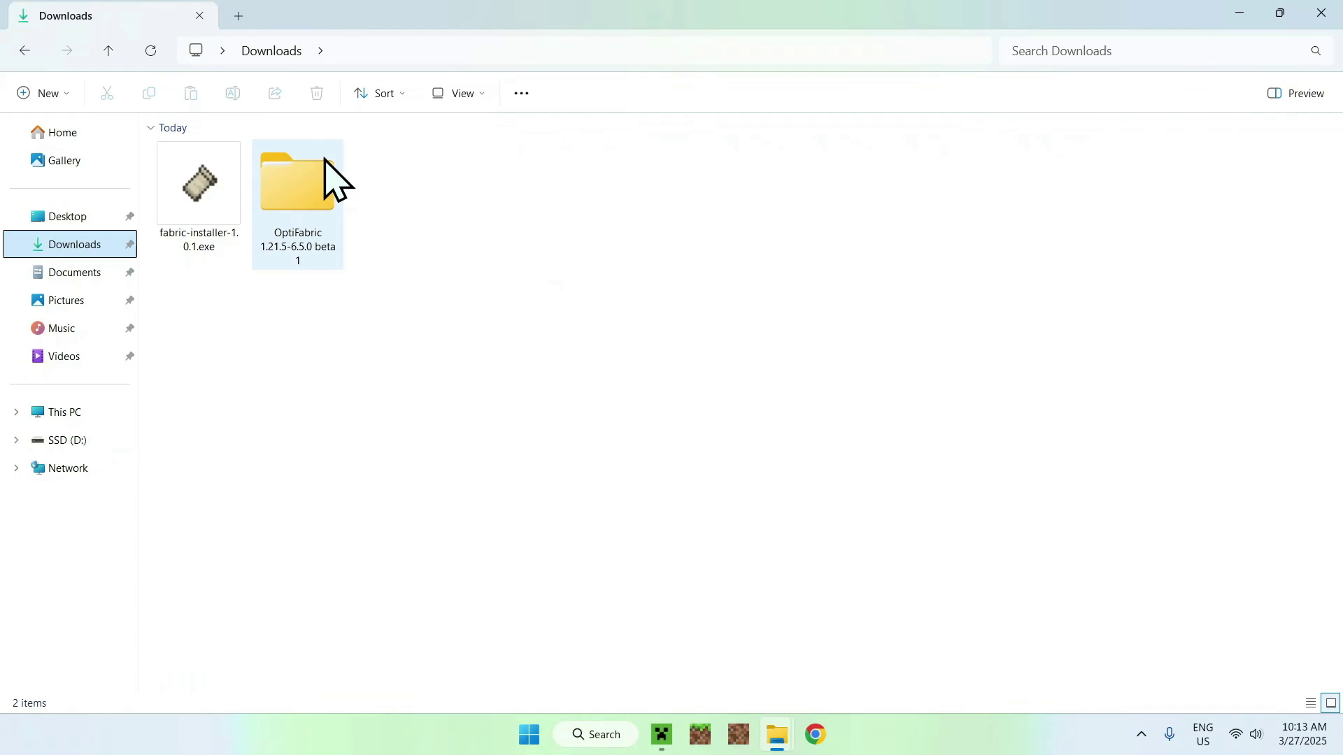
{"action": "double_click", "coordinate": [317, 177]}
{"action": "left_click", "coordinate": [294, 177]}
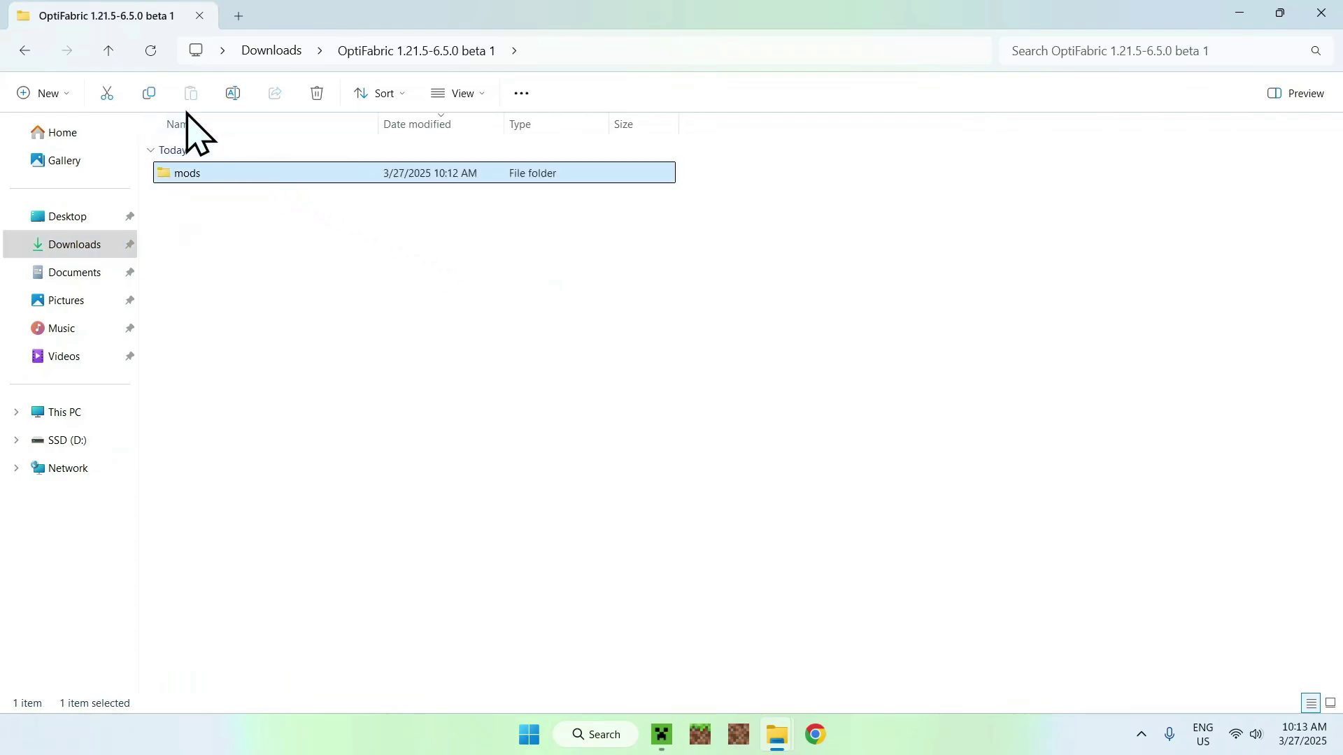
{"action": "left_click", "coordinate": [149, 93]}
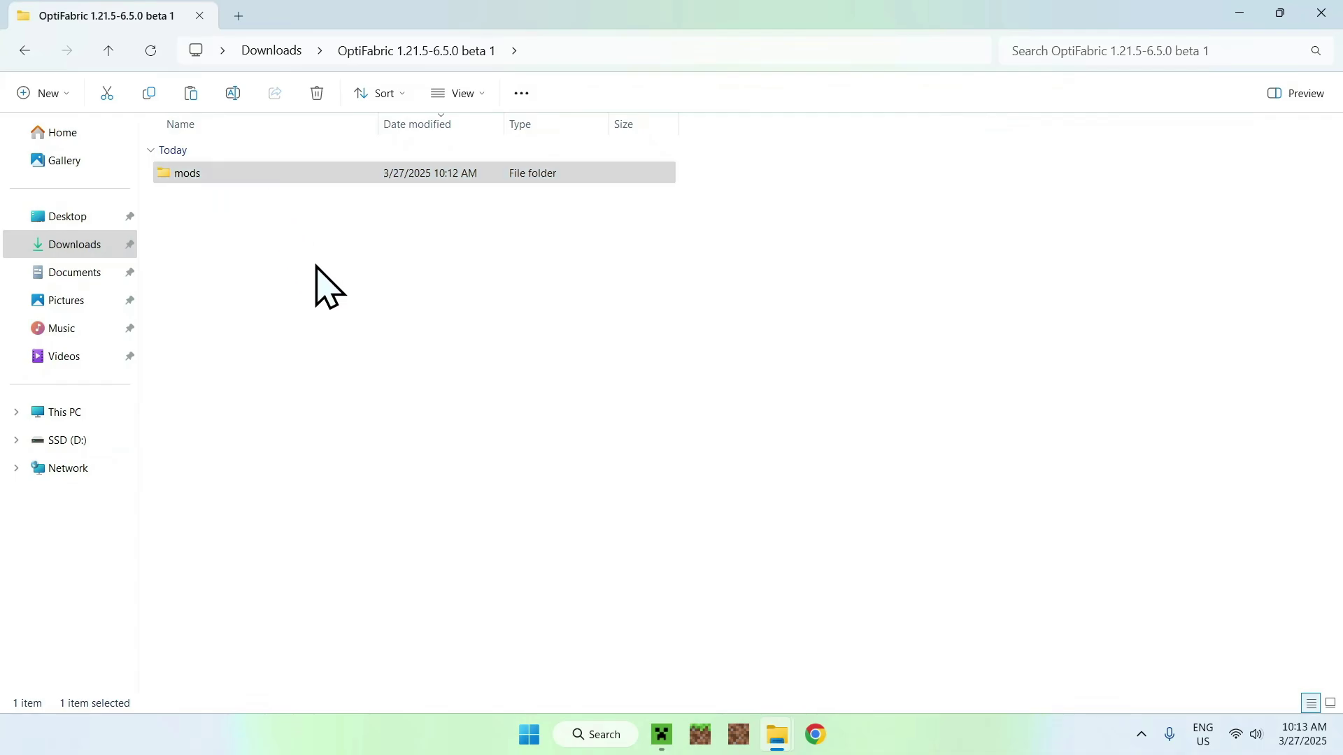
Step: Go back to the .minecraft folder and paste the copied mods folder there
{"action": "left_click", "coordinate": [34, 61]}
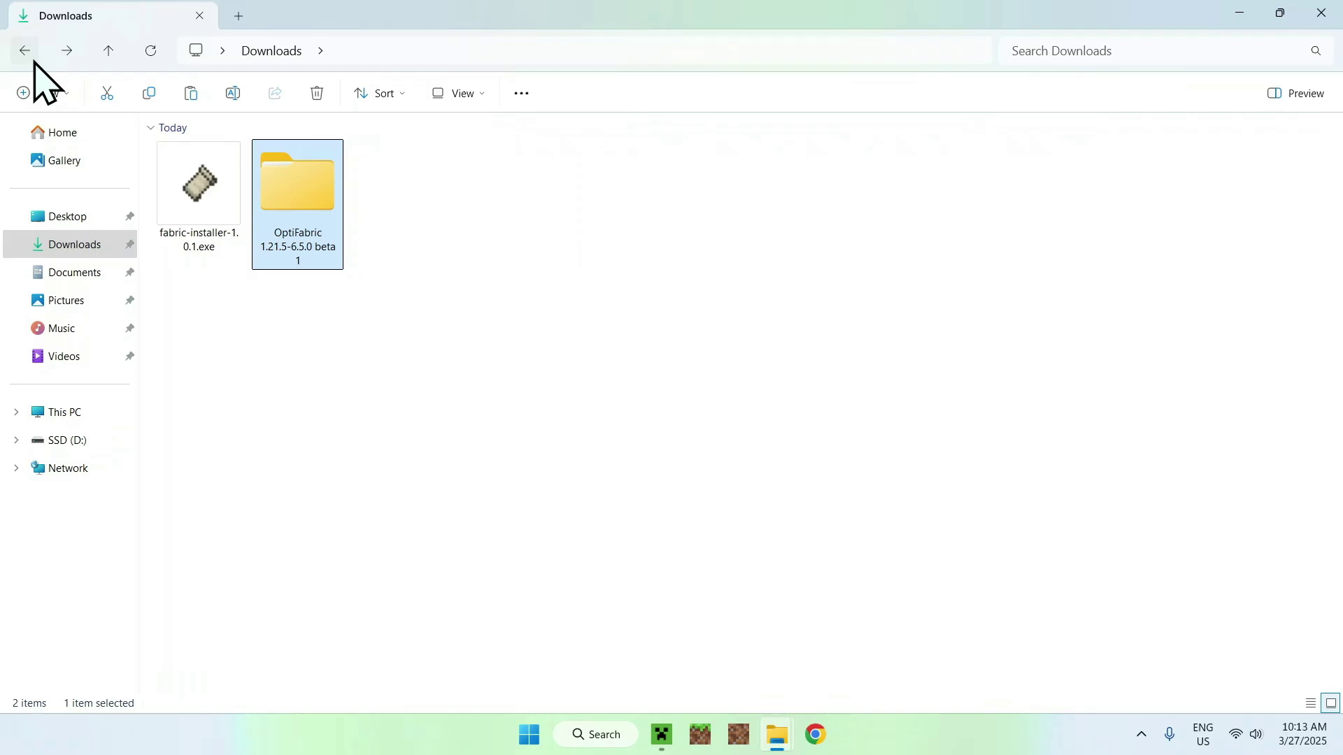
{"action": "left_click", "coordinate": [33, 62]}
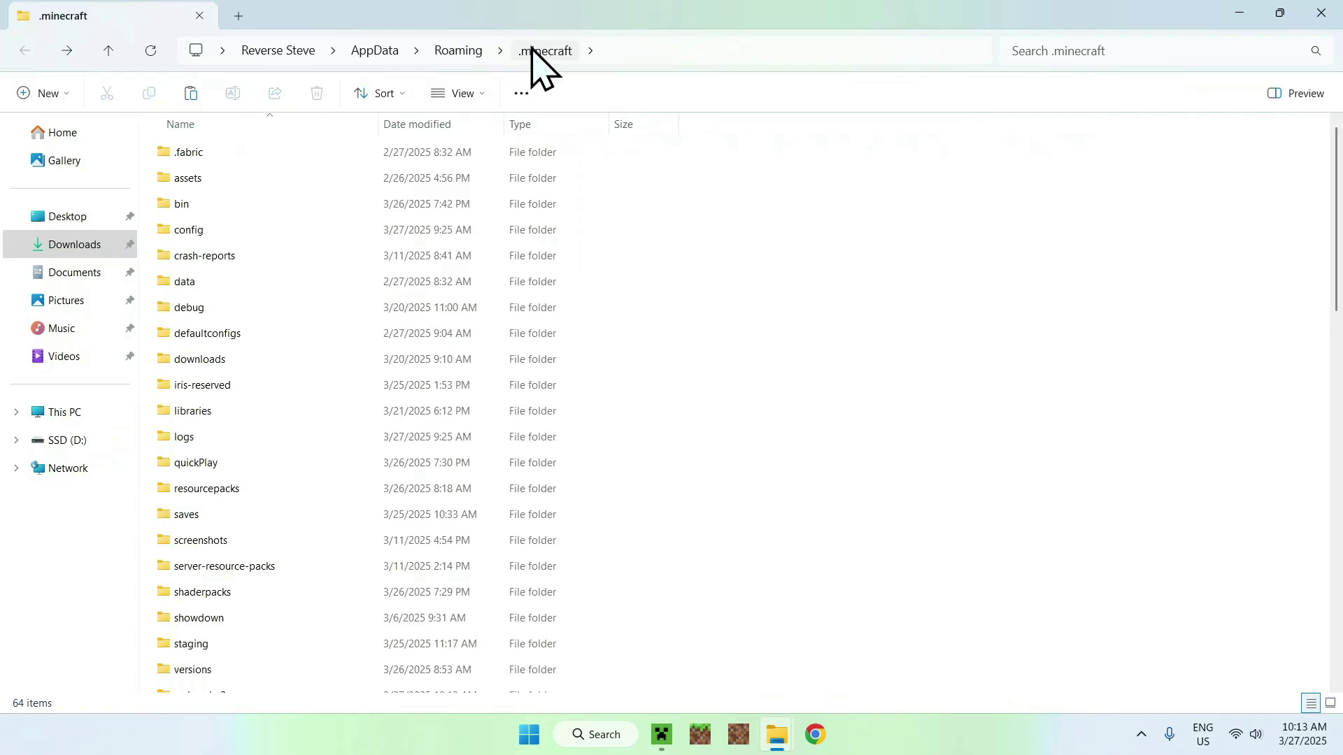
{"action": "left_click", "coordinate": [191, 97]}
Step: Check the mod files inside the pasted mods folder in .minecraft
{"action": "double_click", "coordinate": [589, 685]}
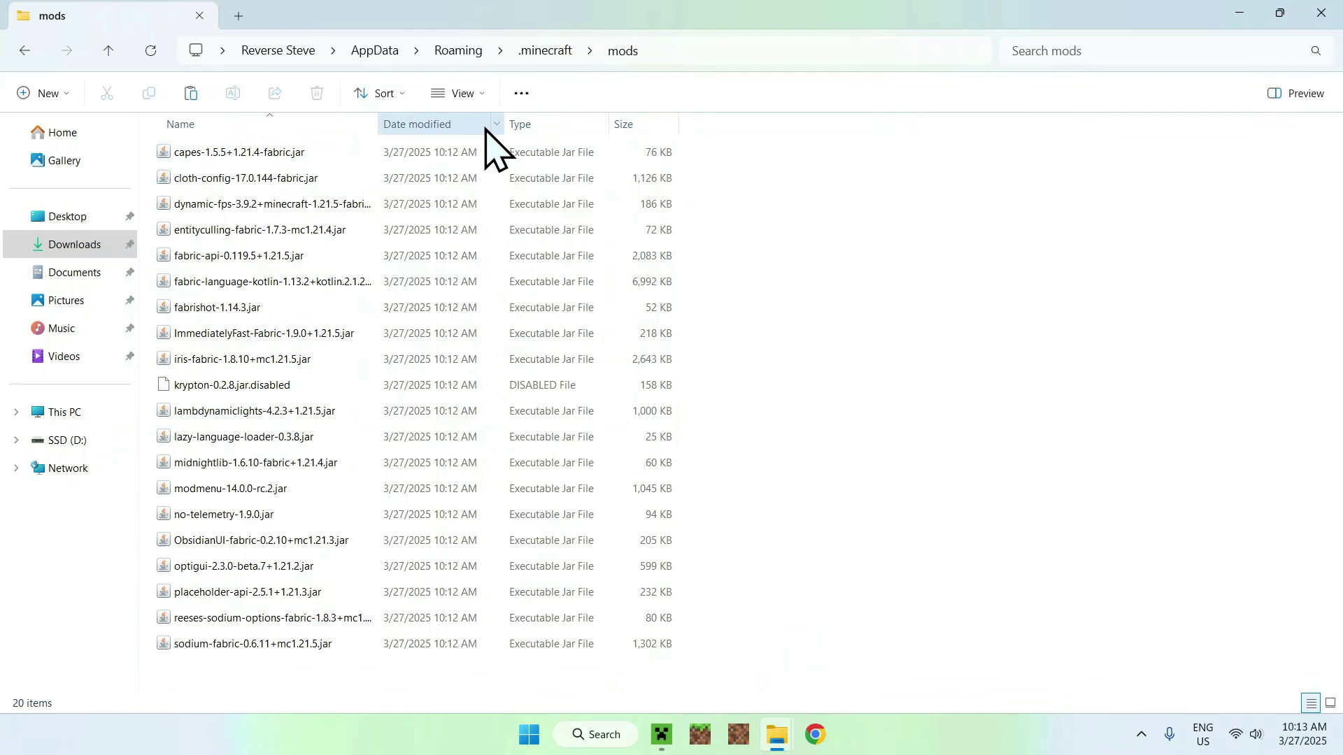
{"action": "left_click", "coordinate": [545, 50]}
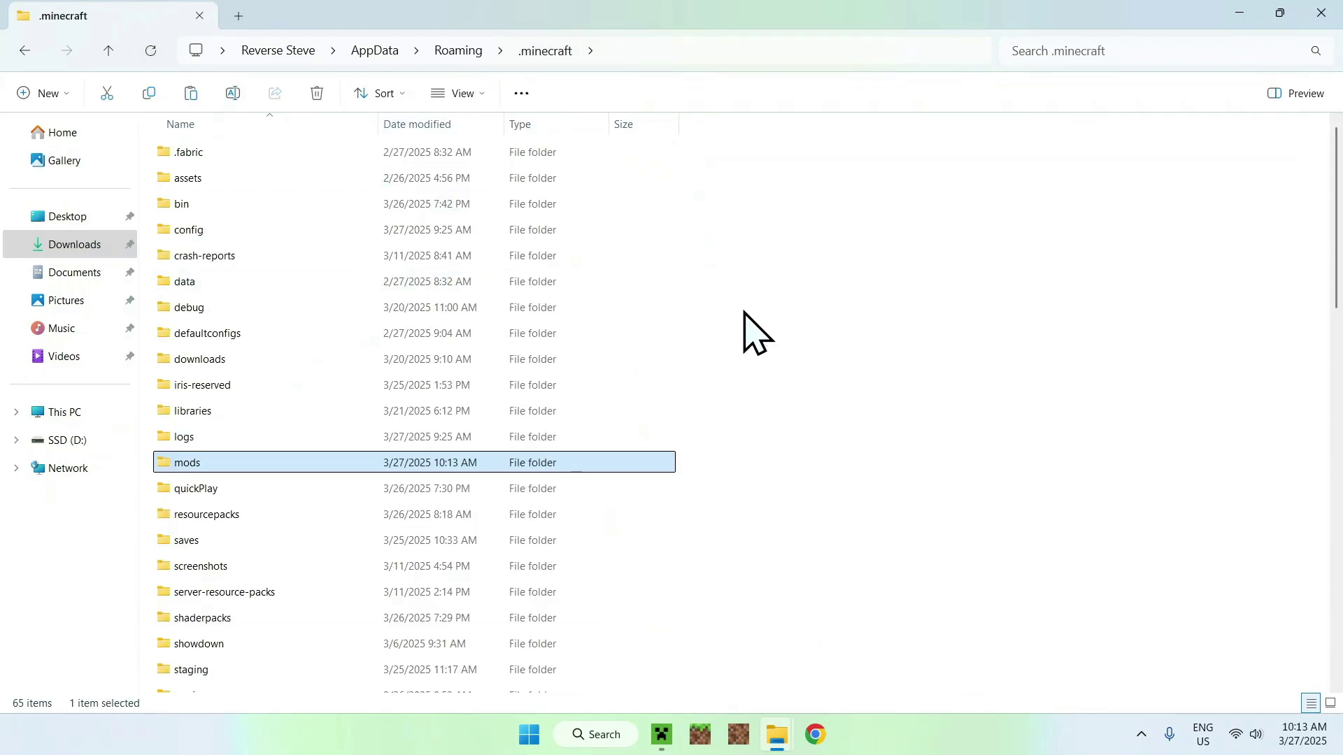
{"action": "left_click", "coordinate": [689, 459]}
{"action": "double_click", "coordinate": [599, 462]}
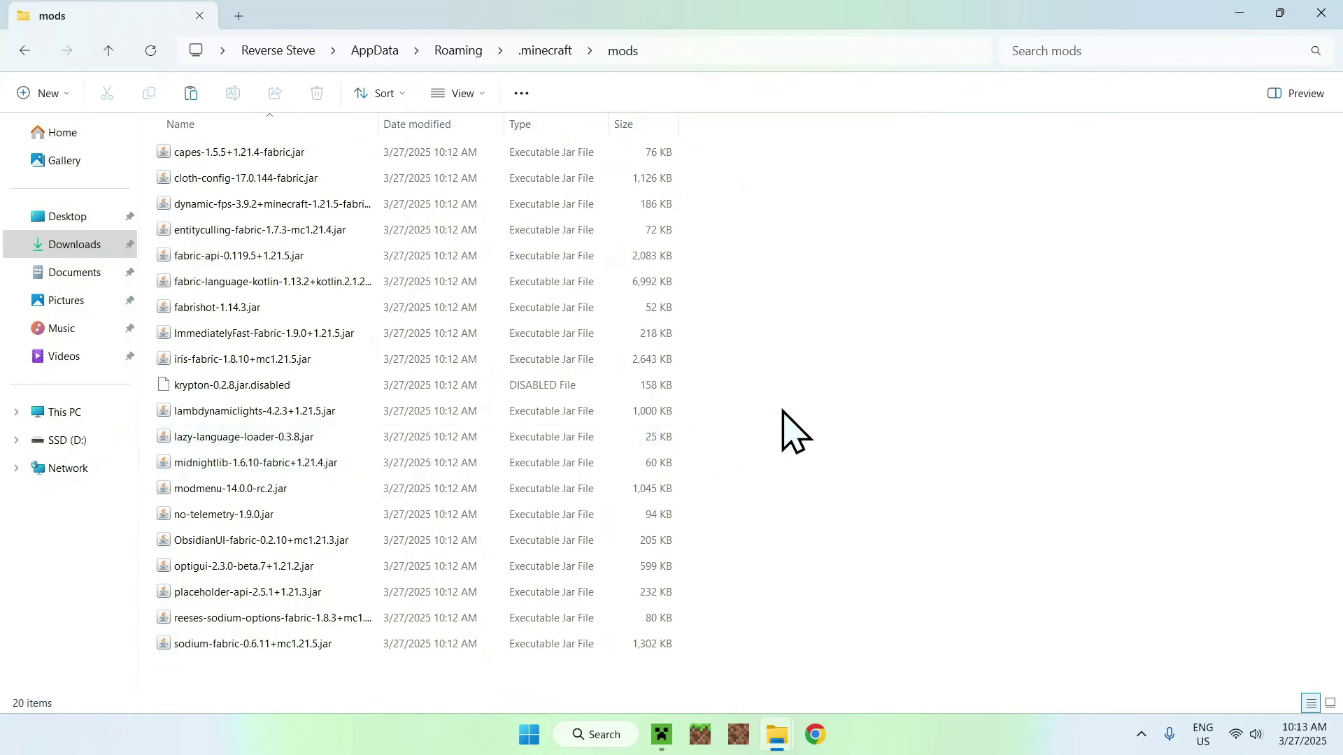
Step: Switch to the Minecraft Launcher and start the game with the fabric-loader-1.21.5 installation
{"action": "left_click", "coordinate": [663, 735]}
{"action": "left_click", "coordinate": [195, 78]}
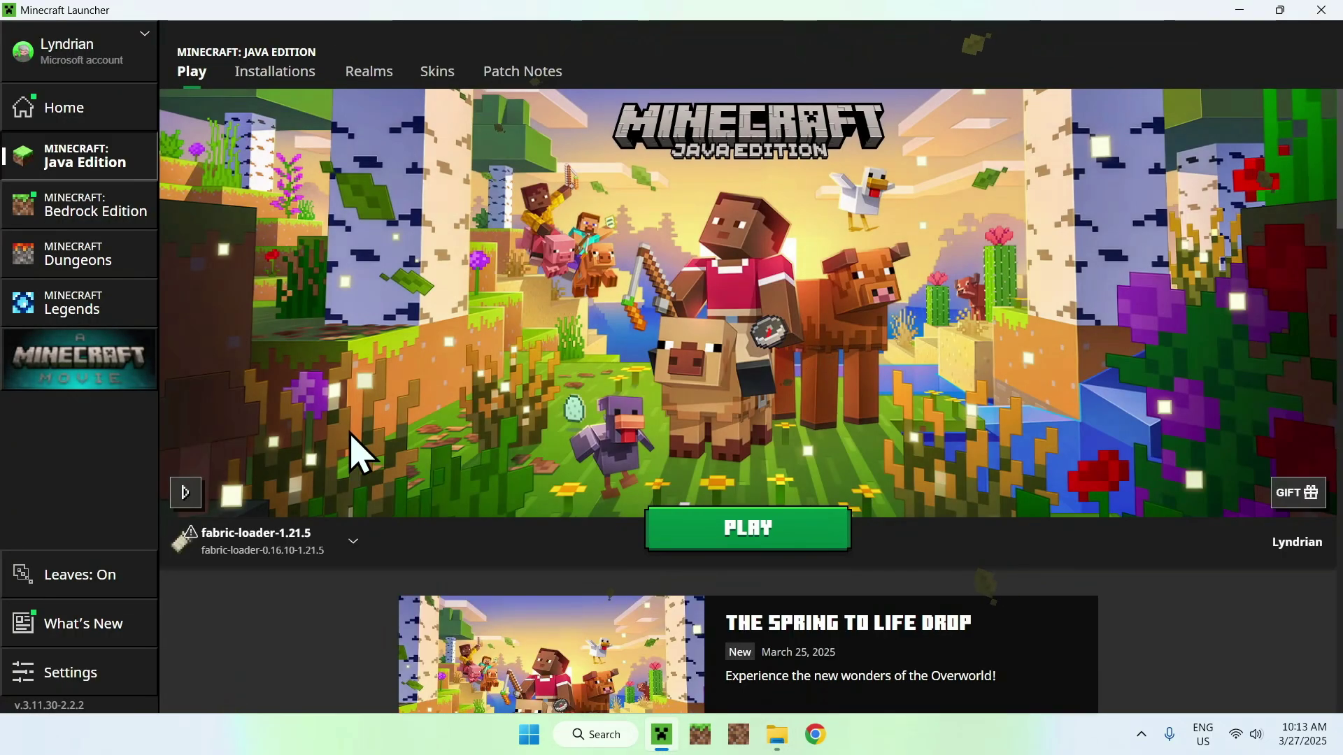
{"action": "left_click", "coordinate": [744, 526]}
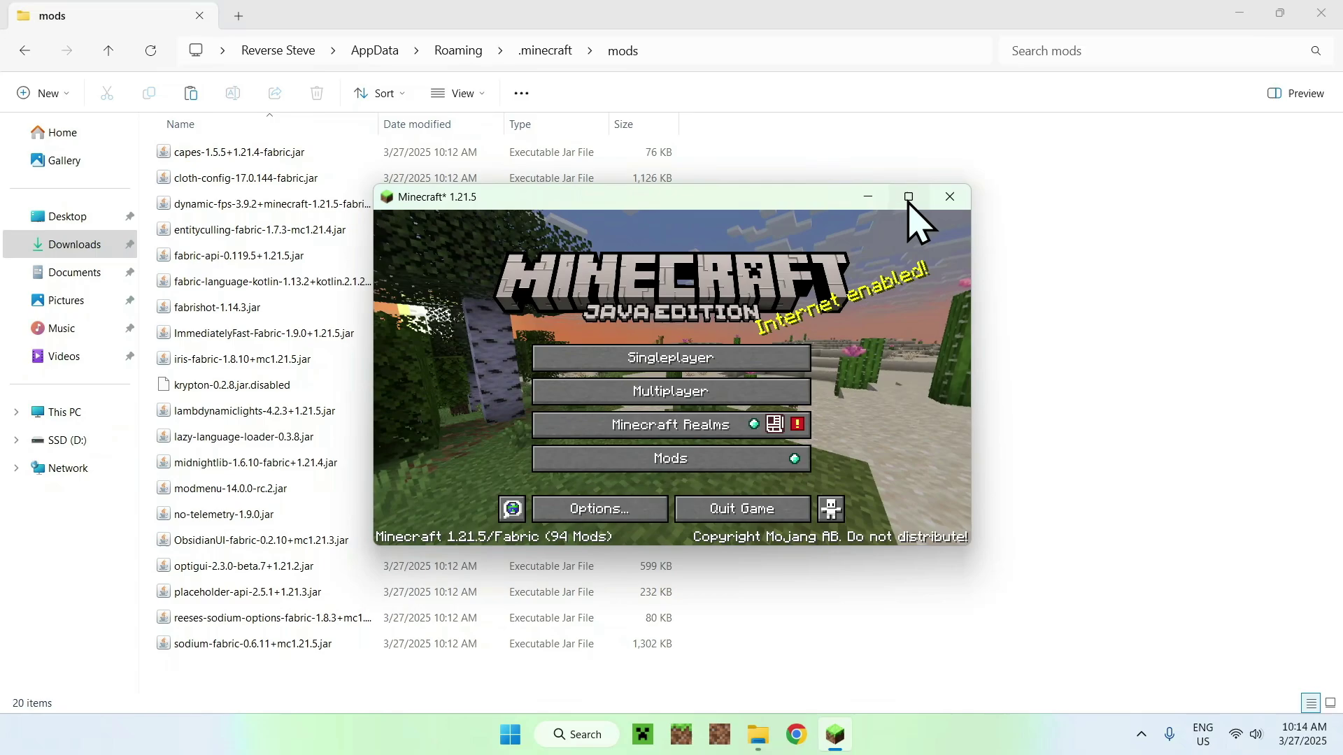
Step: Maximize the Minecraft window and load the singleplayer world named Tutorials
{"action": "left_click", "coordinate": [909, 196]}
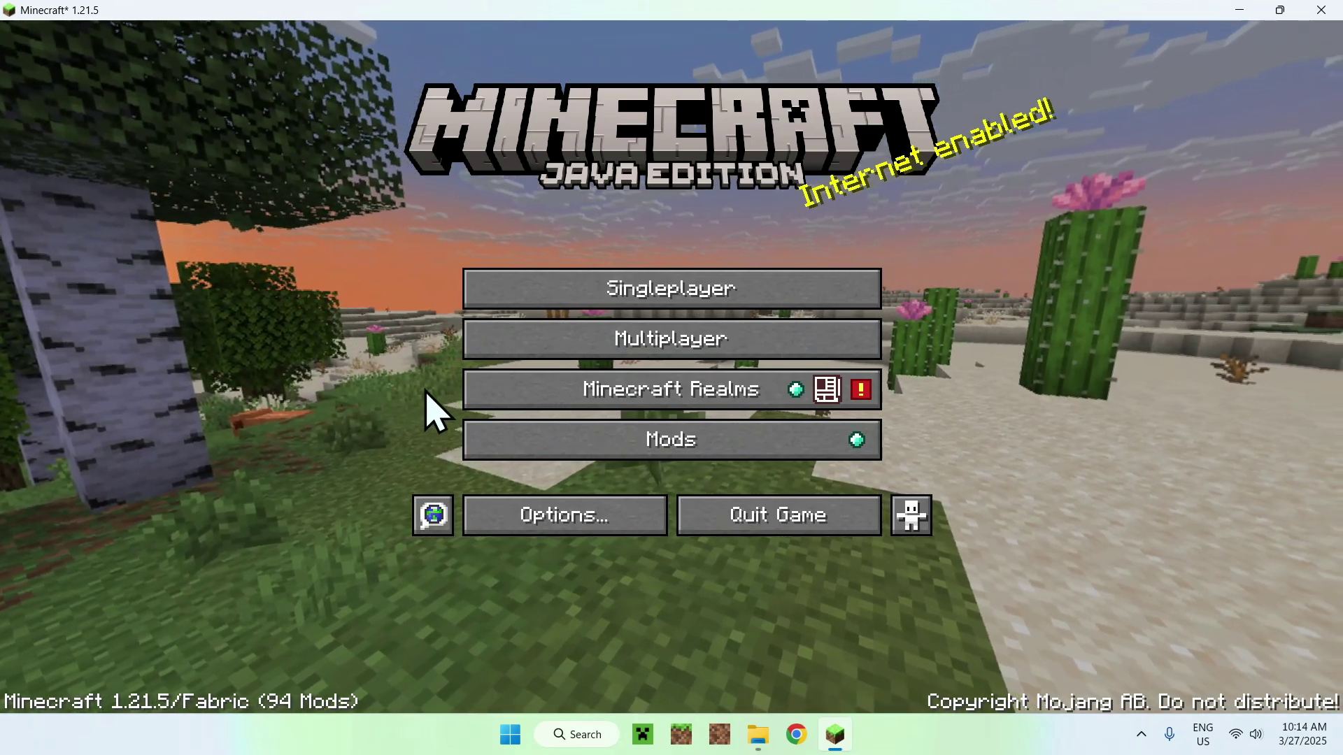
{"action": "left_click", "coordinate": [664, 298]}
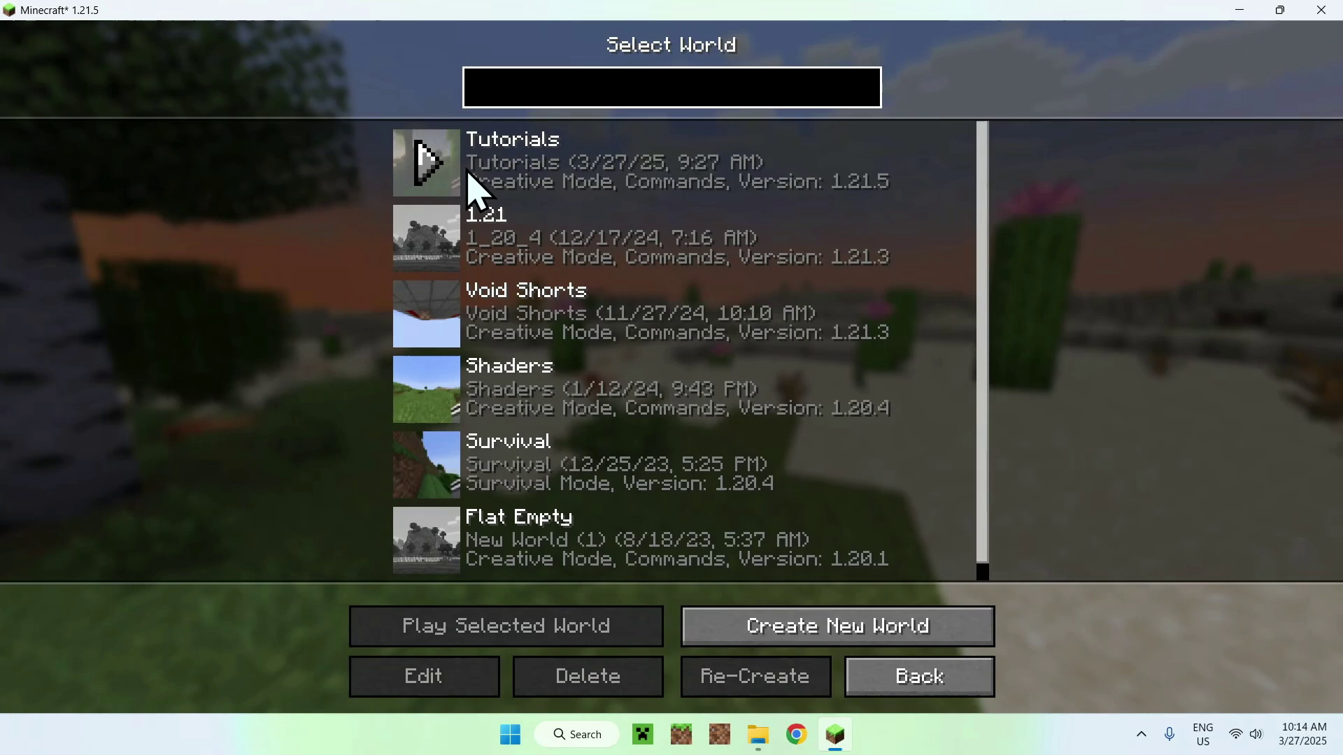
{"action": "left_click", "coordinate": [433, 162]}
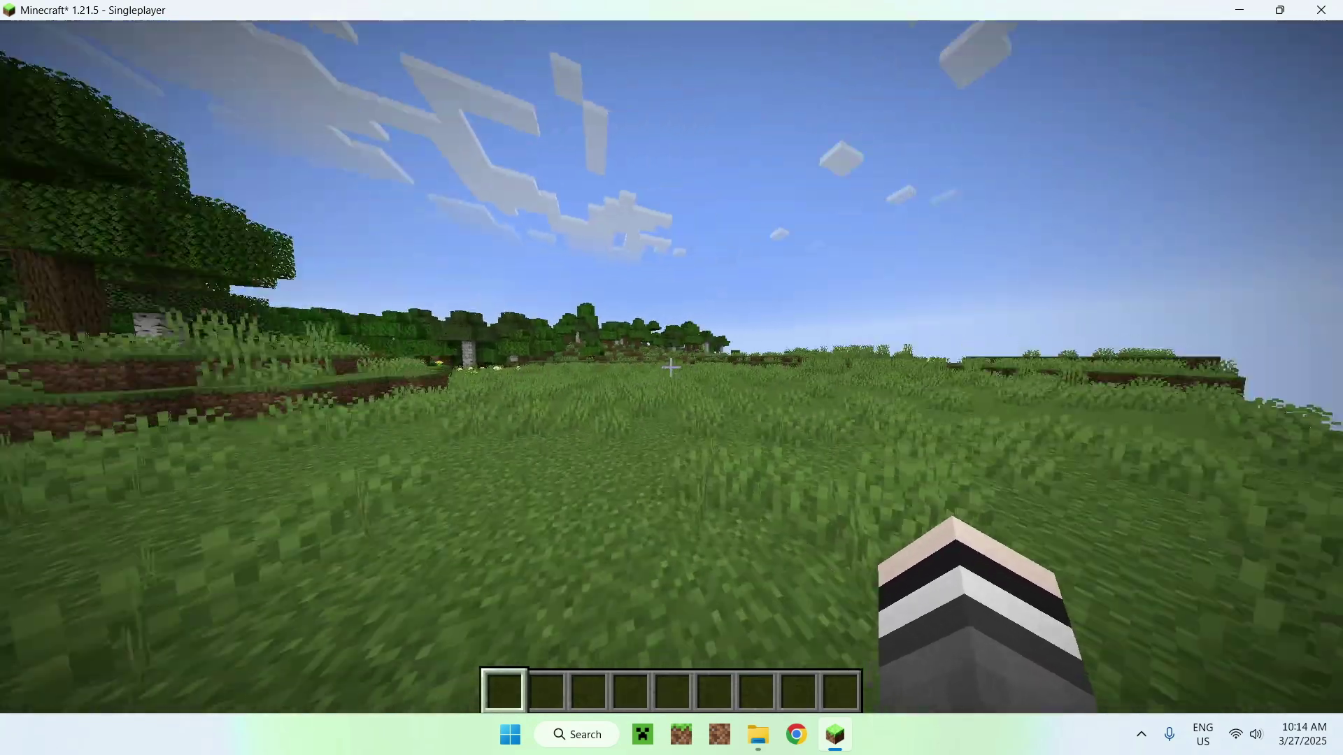
Step: Walk forward across the grassland in the Tutorials world to try out the modded game
{"action": "key", "text": "w"}
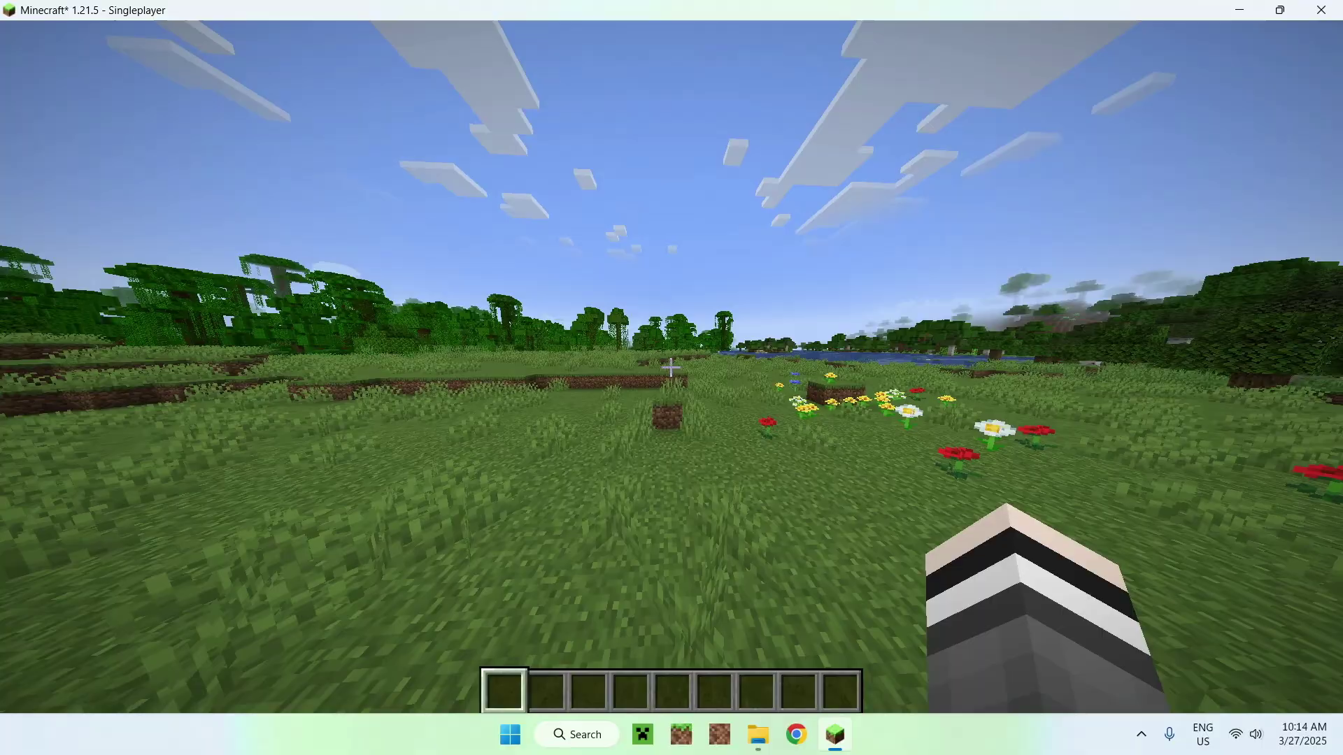
{"action": "key", "text": "w"}
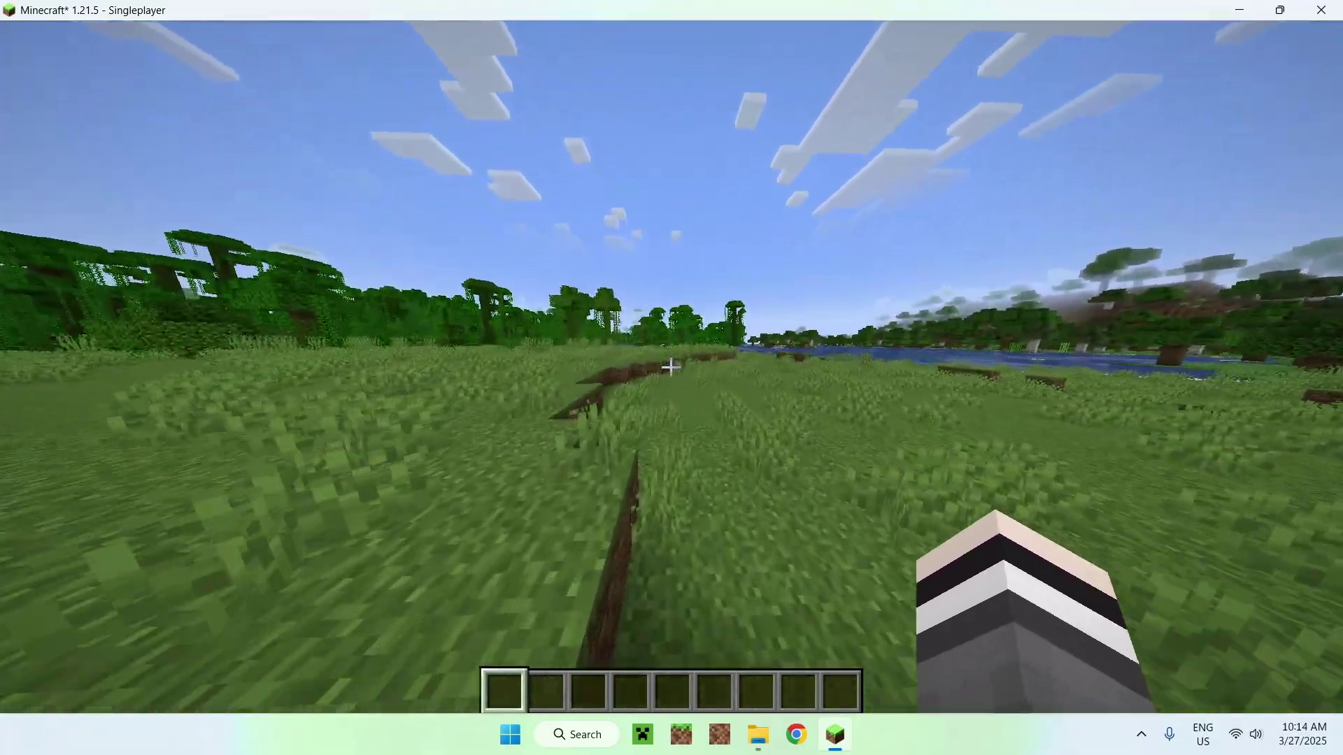
{"action": "key", "text": "w"}
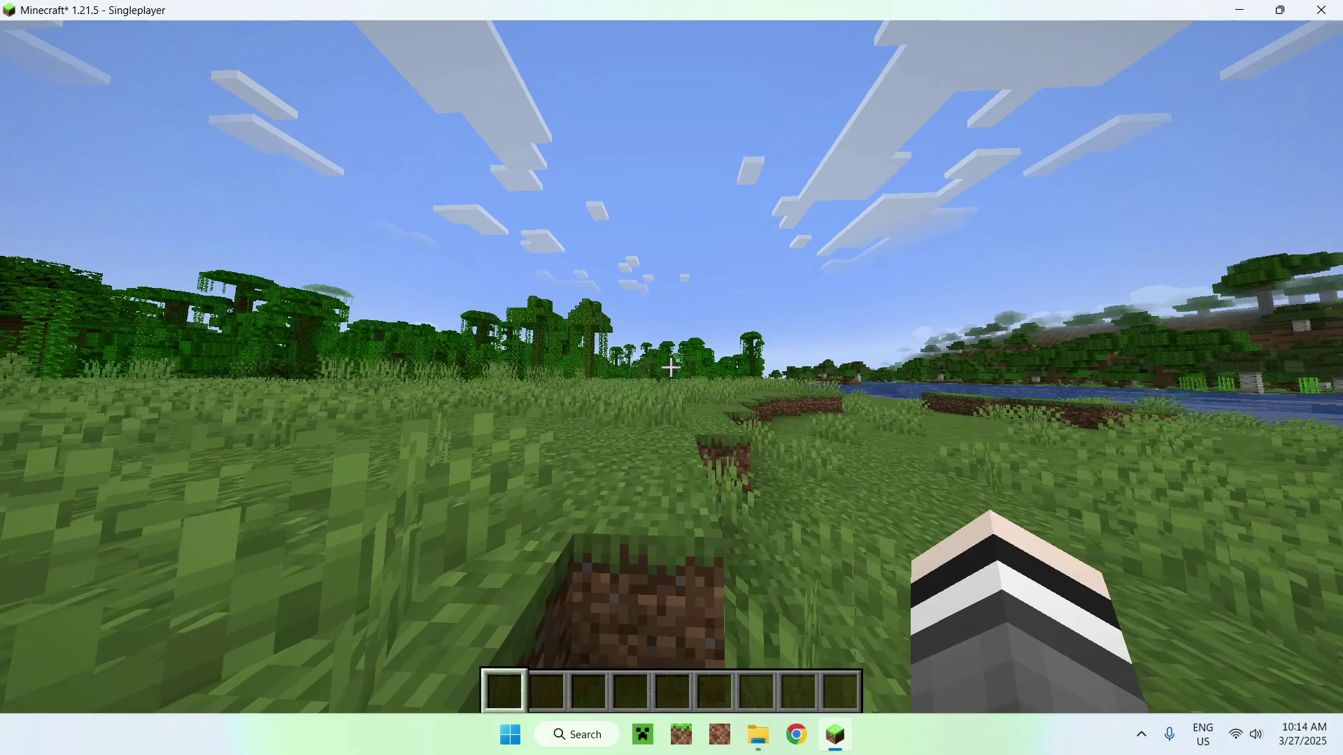
Step: Check the general video settings and the Shader Packs screen in the game options, and return to the world
{"action": "key", "text": "Escape"}
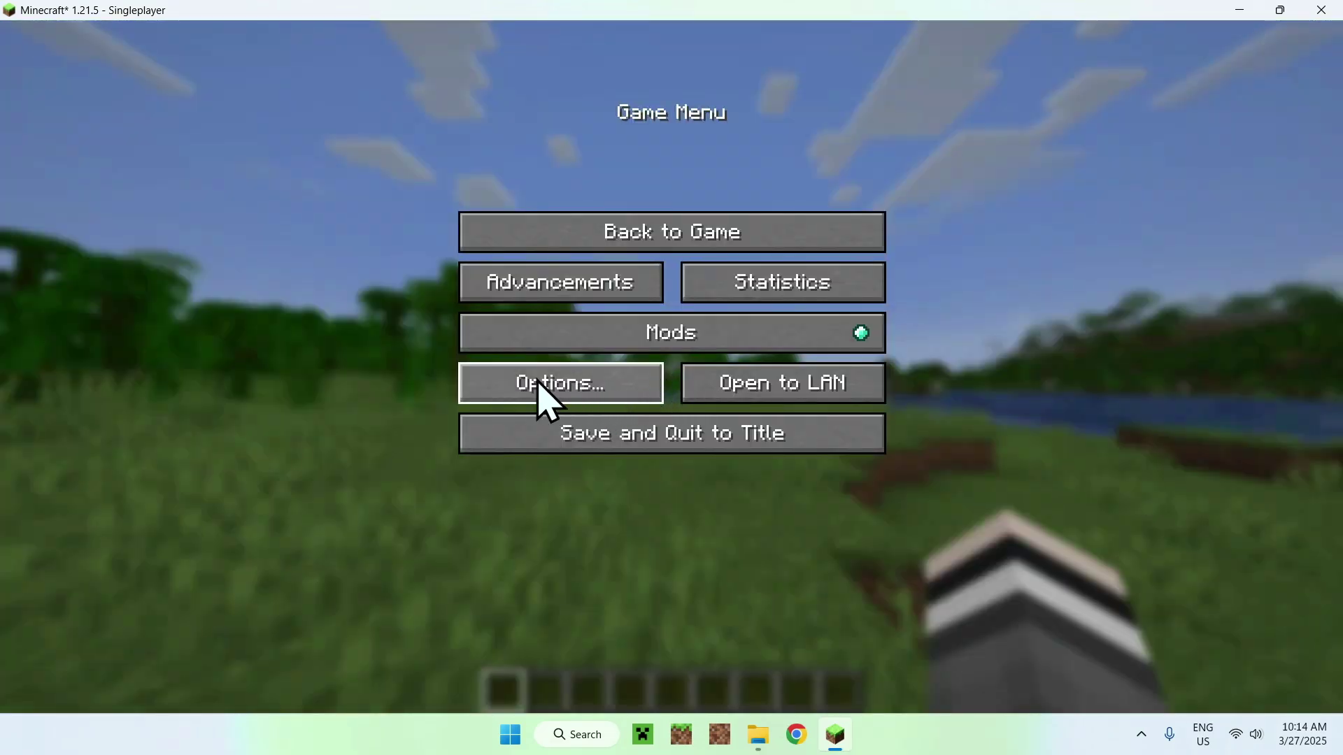
{"action": "left_click", "coordinate": [556, 395]}
{"action": "left_click", "coordinate": [515, 284]}
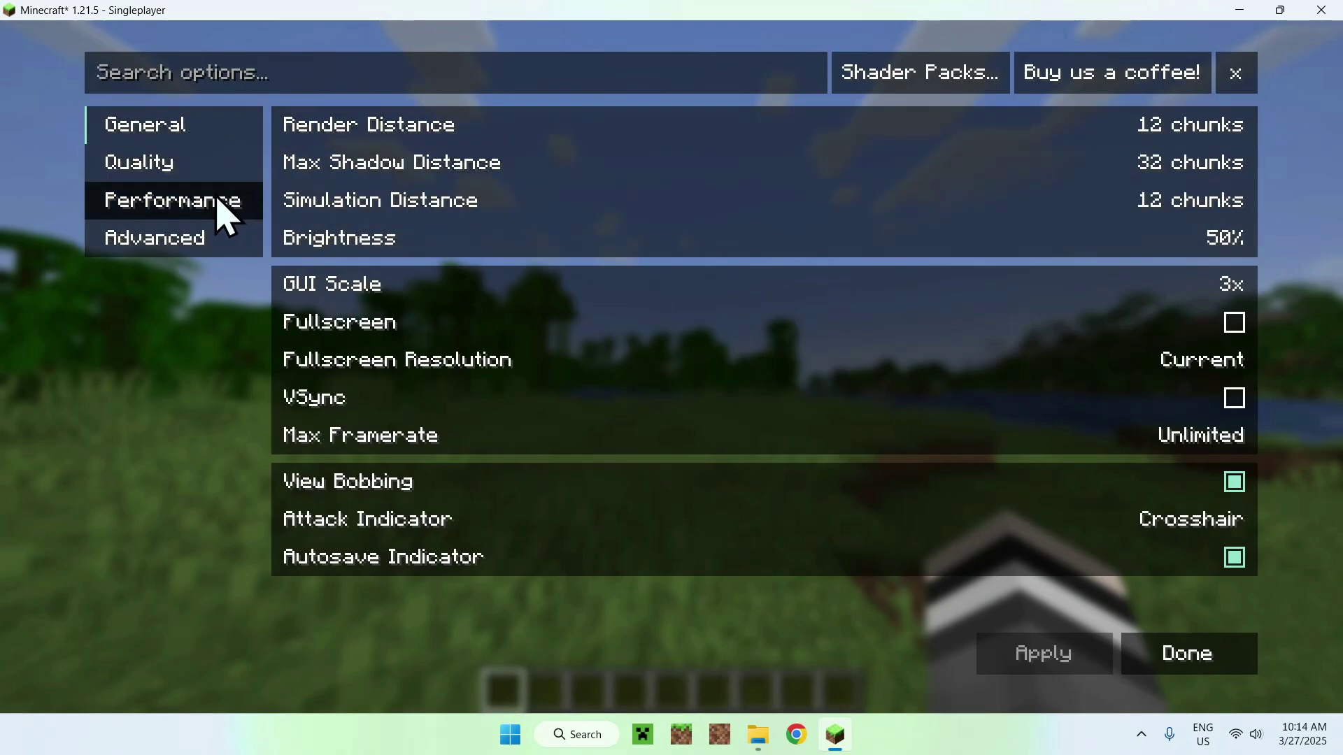
{"action": "left_click", "coordinate": [891, 87]}
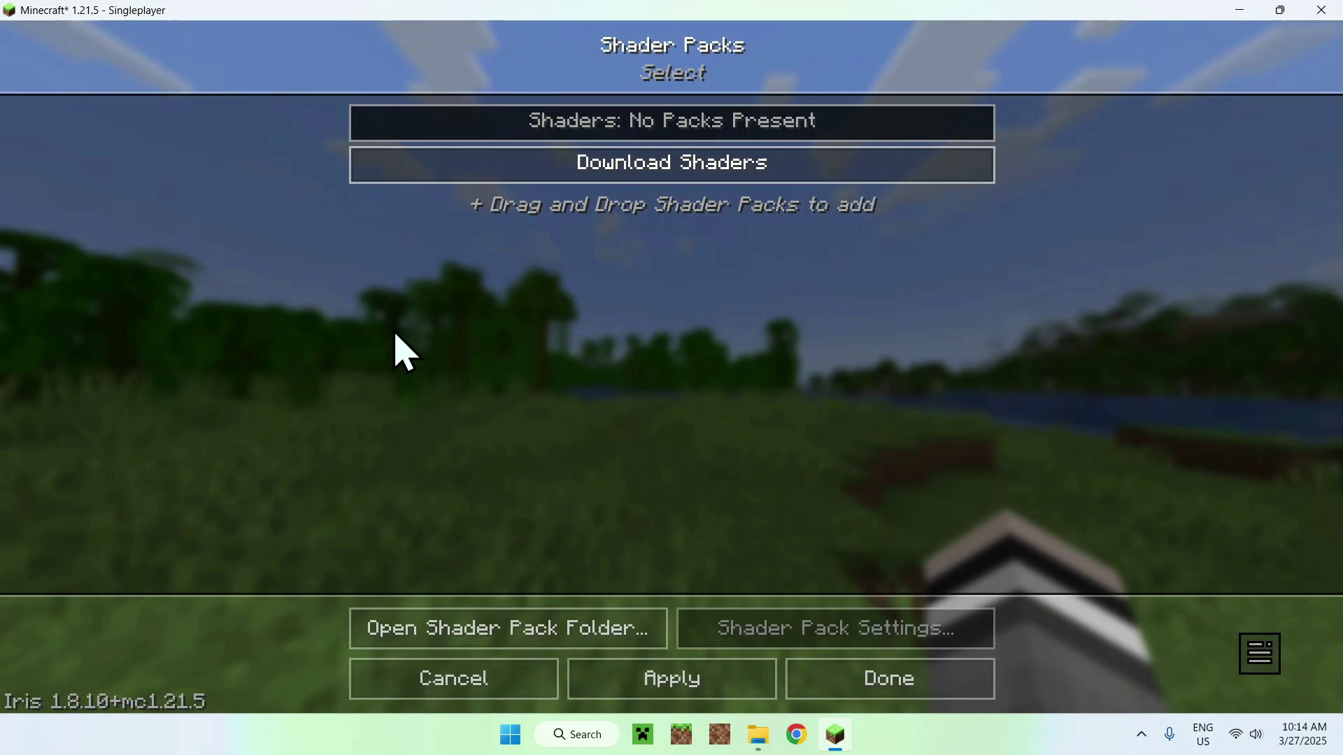
{"action": "key", "text": "Escape"}
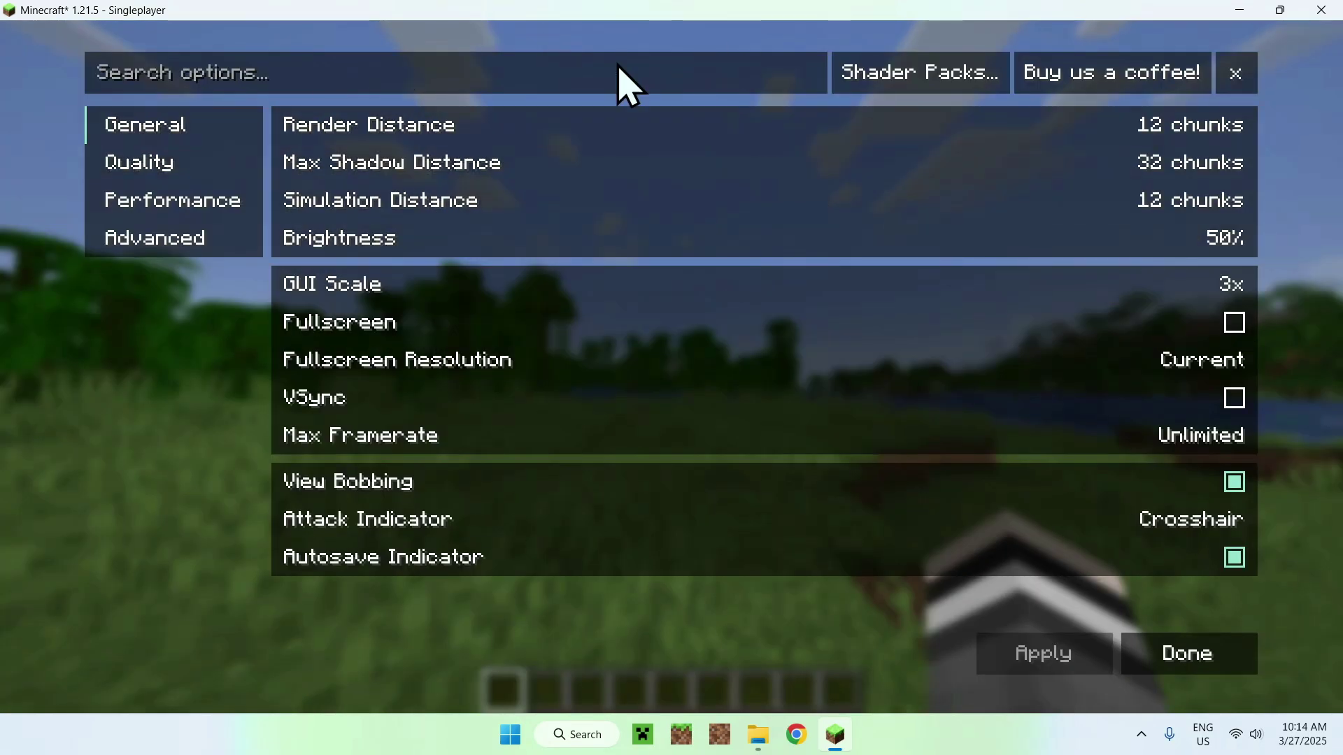
{"action": "key", "text": "Escape"}
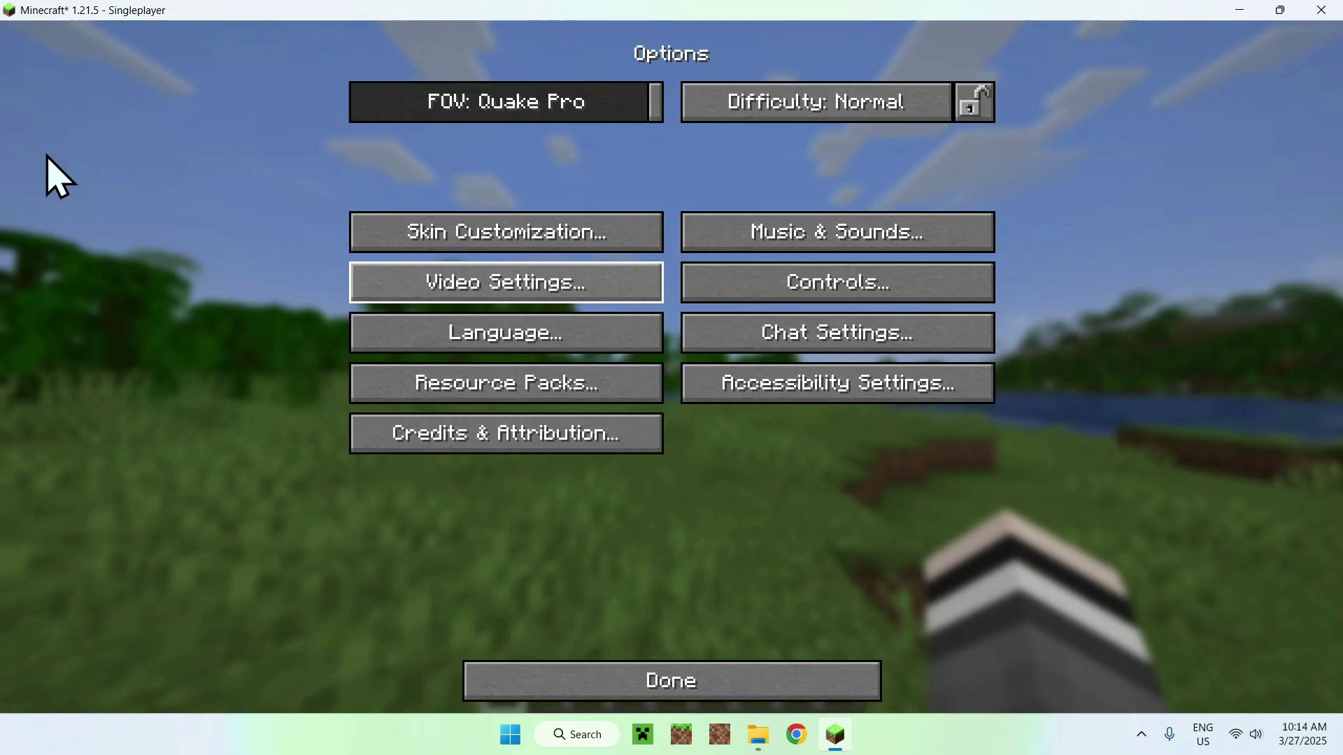
{"action": "key", "text": "Escape"}
{"action": "key", "text": "Escape"}
Step: Show the debug overlay to examine the frame rate and active mod details, and hide it again
{"action": "key", "text": "F3"}
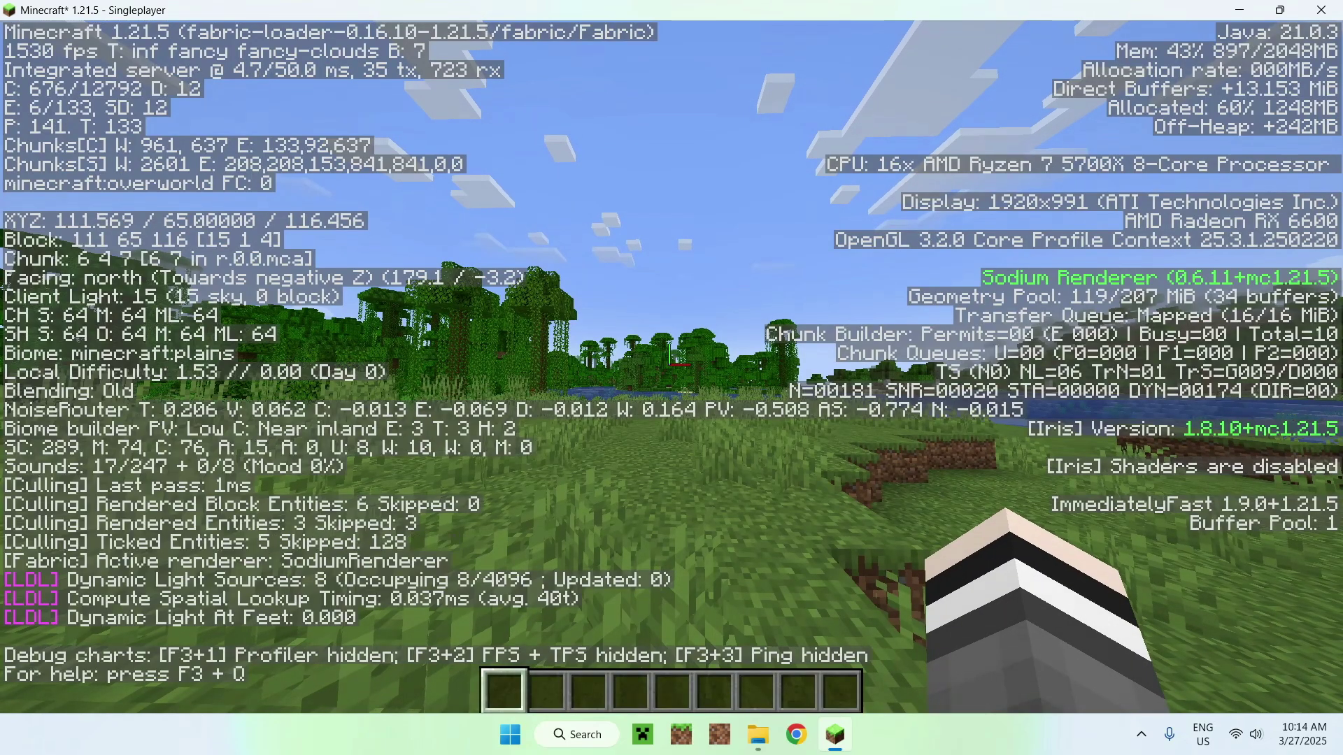
{"action": "key", "text": "t"}
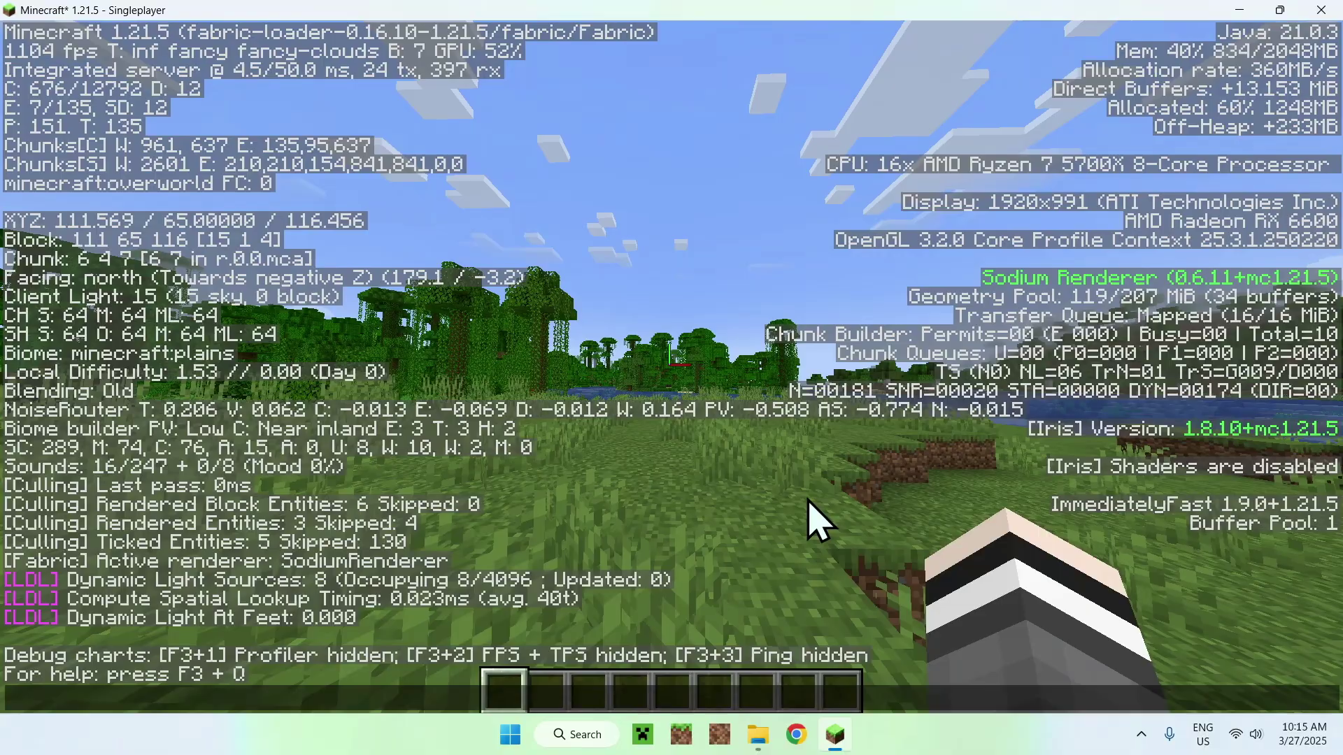
{"action": "key", "text": "F3"}
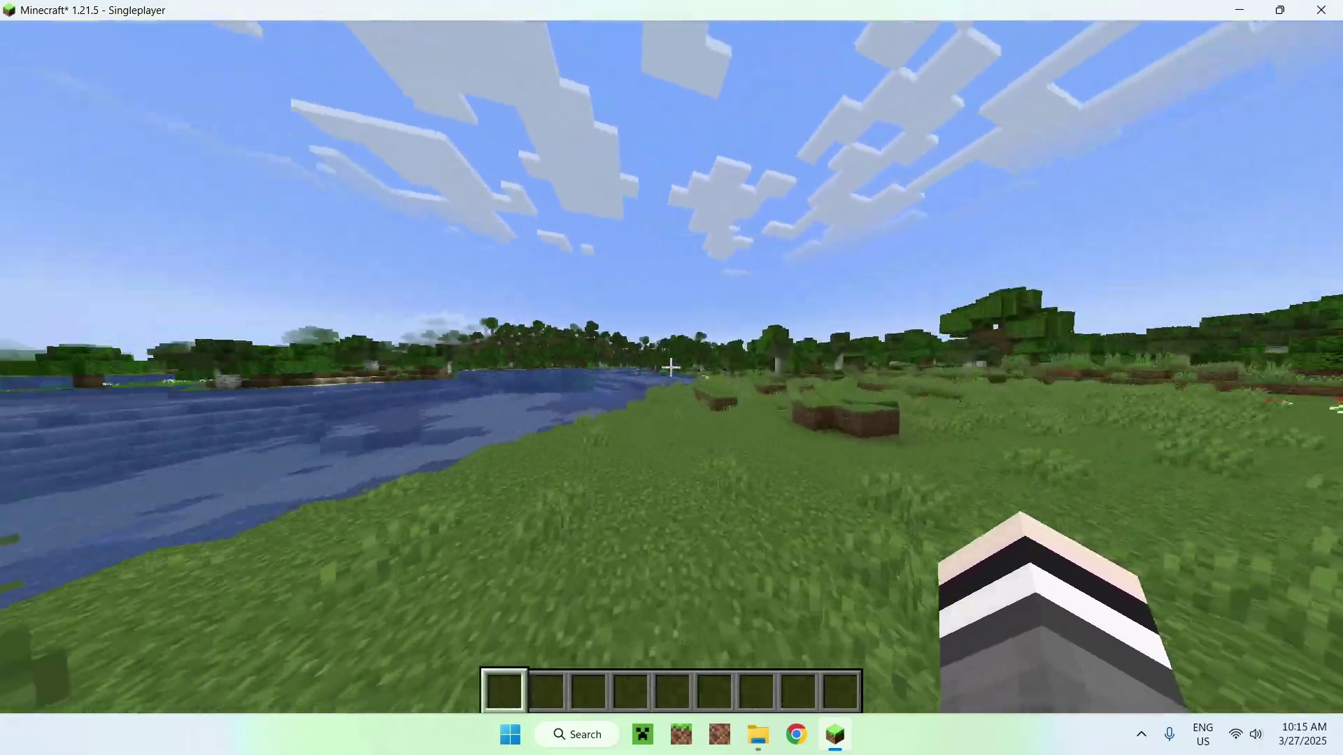
Step: Walk along the grassy shore beside the water and switch the camera to the front-facing third-person view
{"action": "key", "text": "w"}
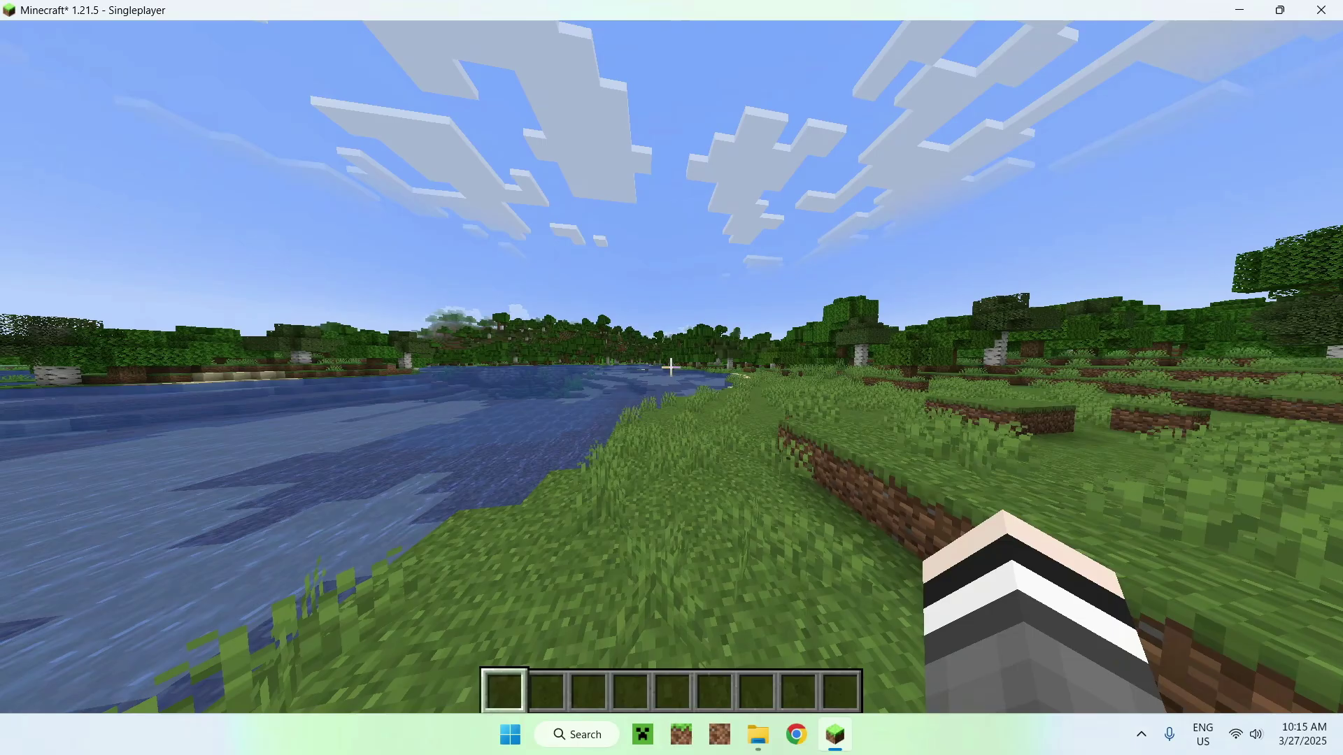
{"action": "key", "text": "F5"}
{"action": "key", "text": "F5"}
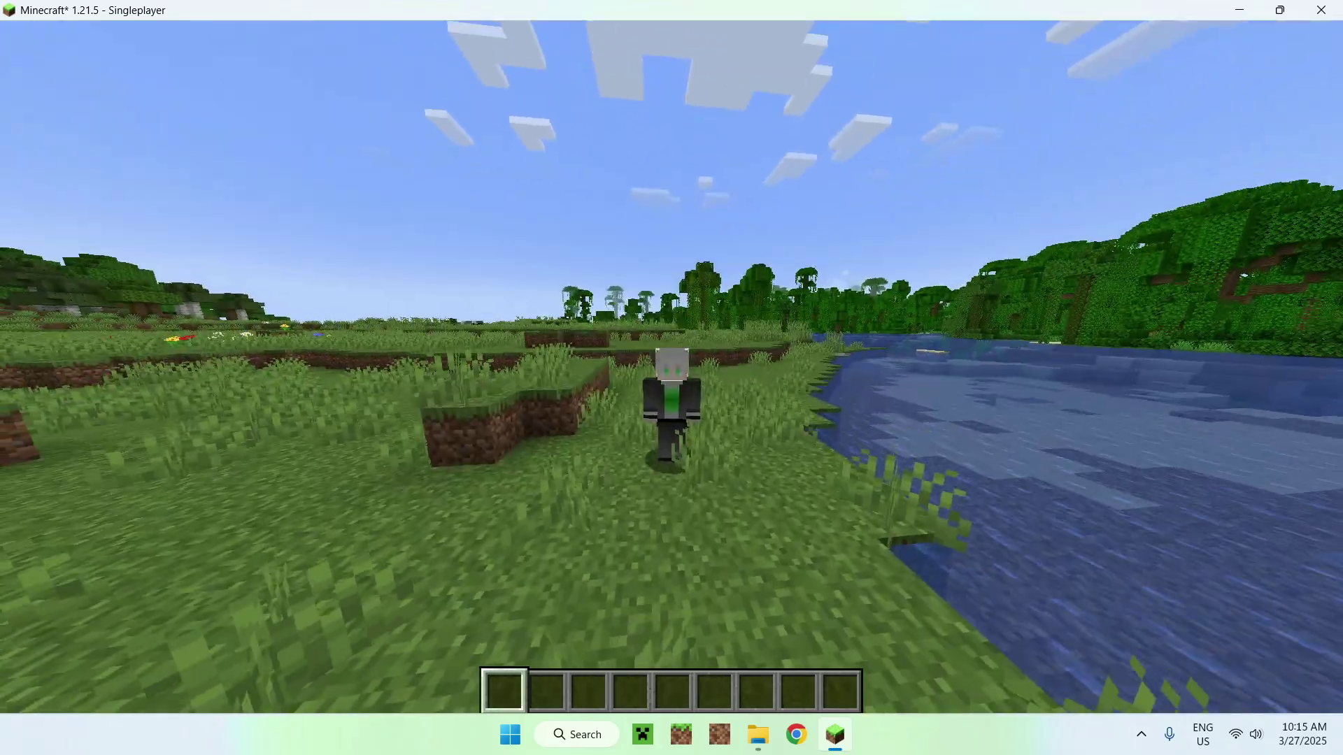